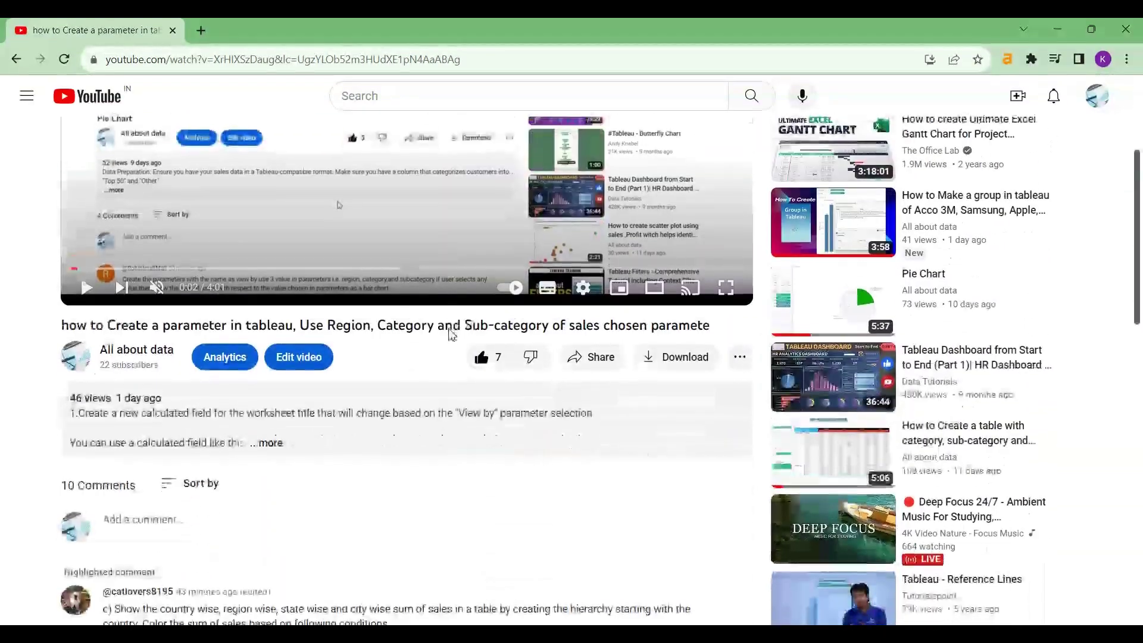
Scroll the YouTube page to the highlighted comment requesting the green/orange/red country-to-city sales table.
scroll(450, 334, "down", 2)
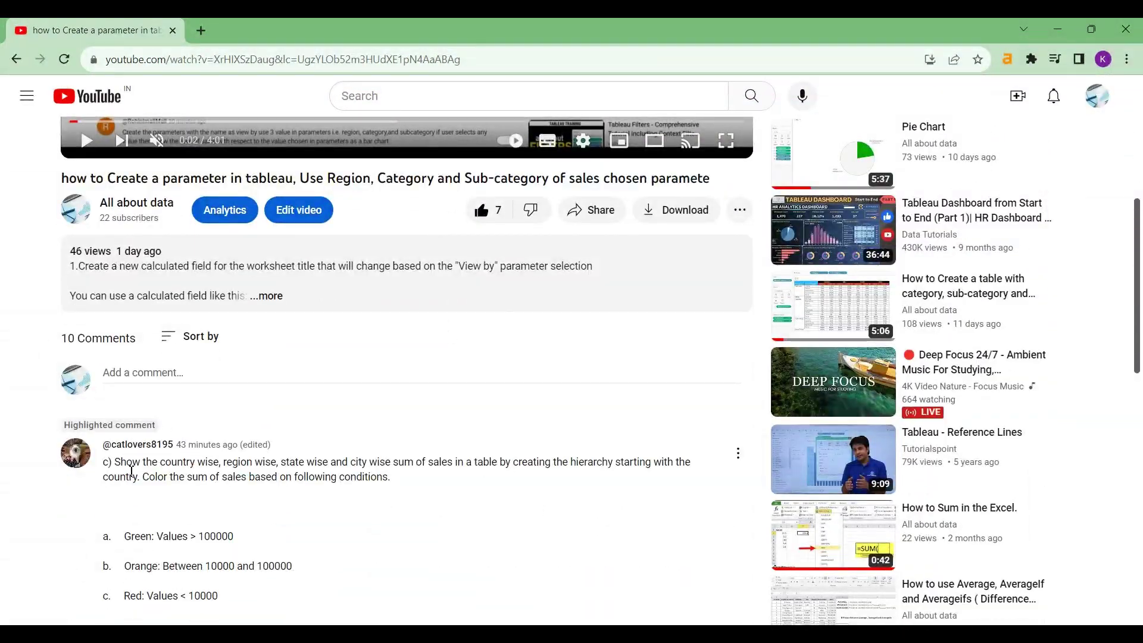
scroll(315, 512, "down", 1)
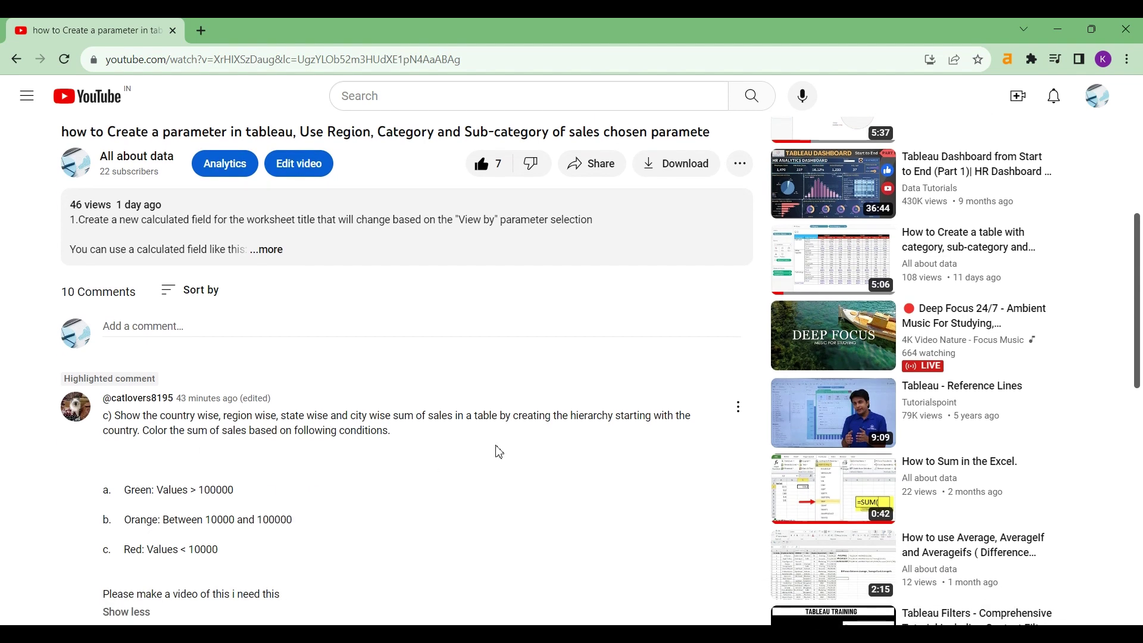
scroll(499, 452, "down", 3)
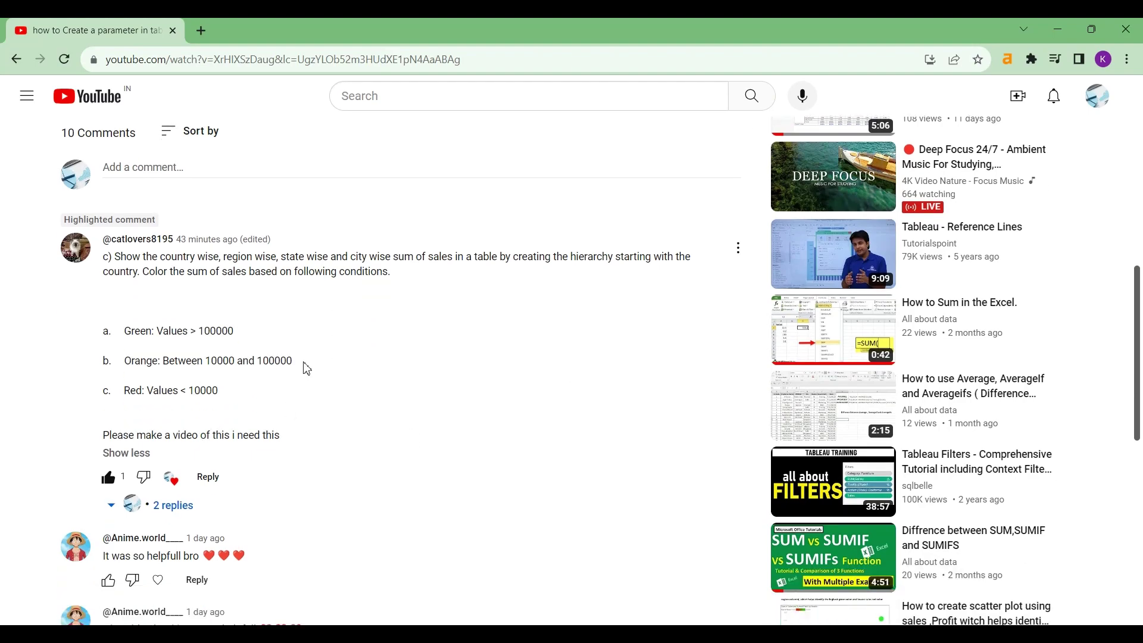
scroll(510, 493, "up", 5)
scroll(510, 493, "down", 6)
Create a hierarchy from the Country/Region field, keeping the default name Country/Region.
key("alt+Tab")
left_click(133, 205)
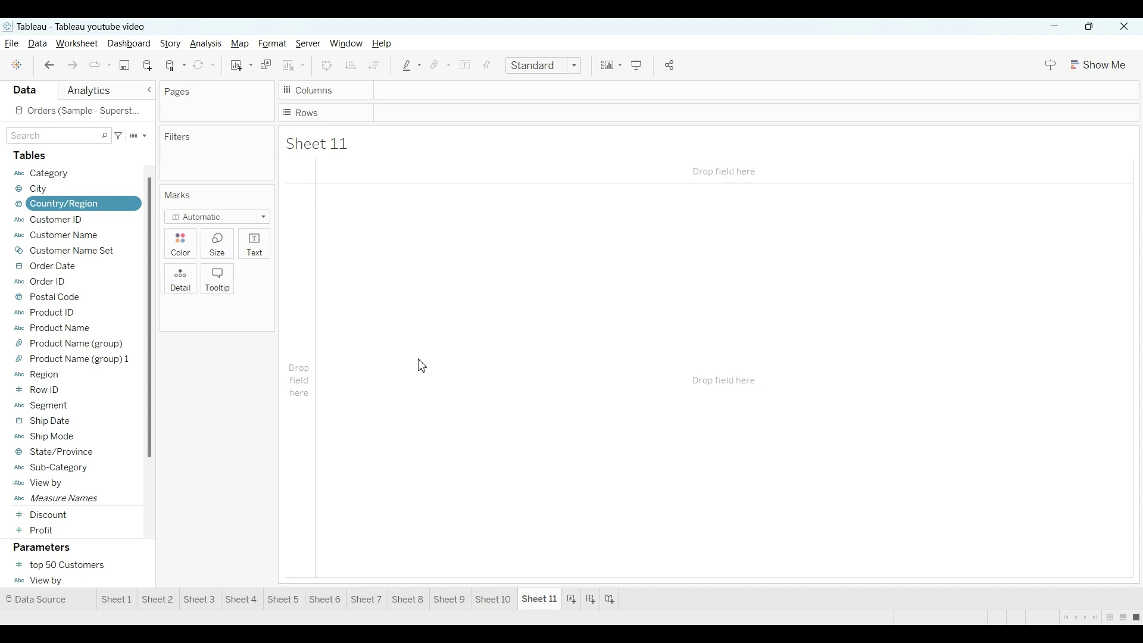
left_click(136, 204)
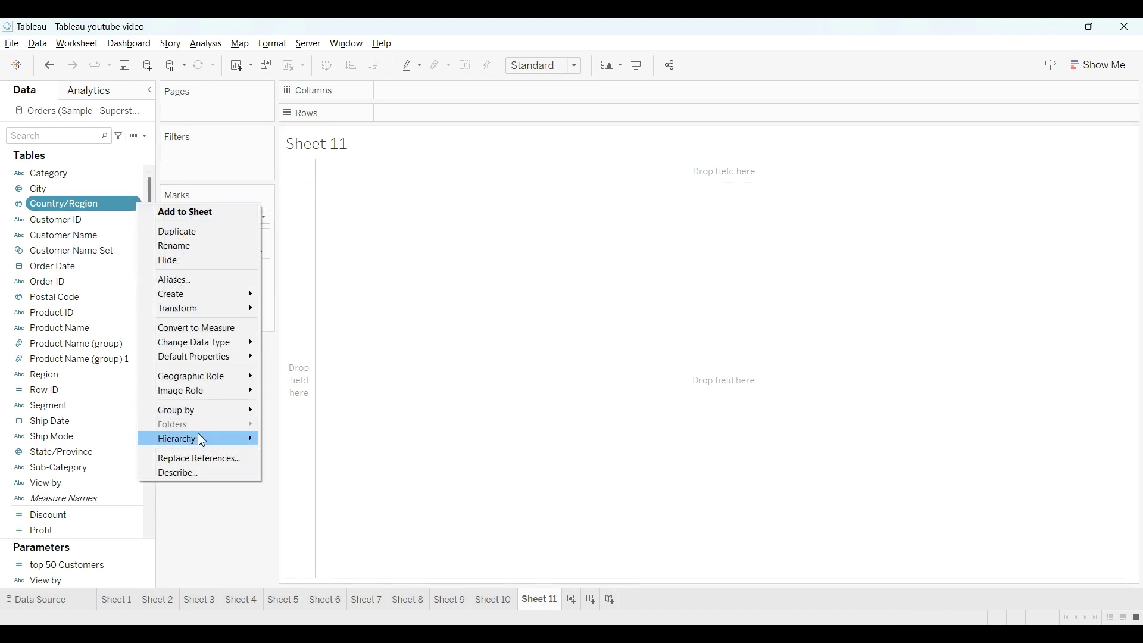
mouse_move(199, 438)
left_click(317, 442)
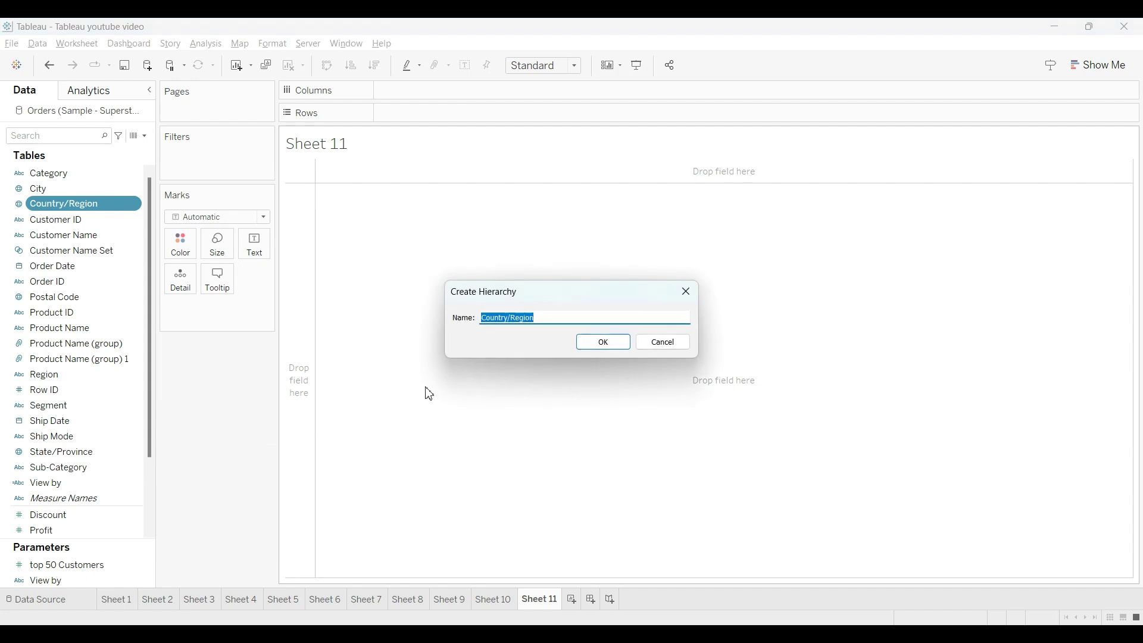
left_click(605, 342)
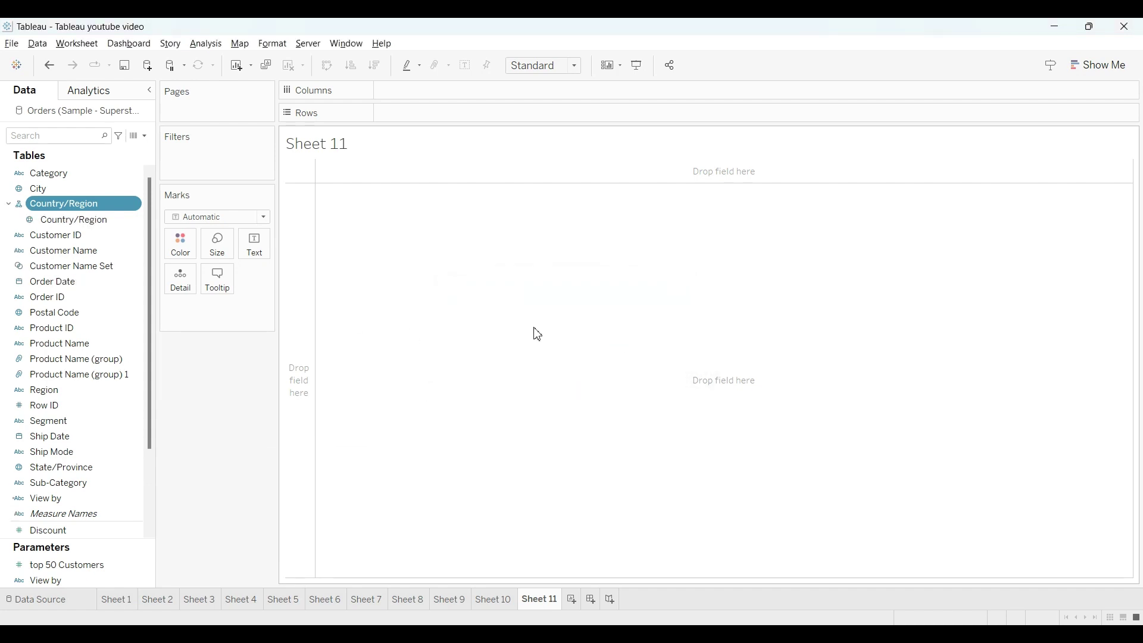
scroll(119, 177, "down", 3)
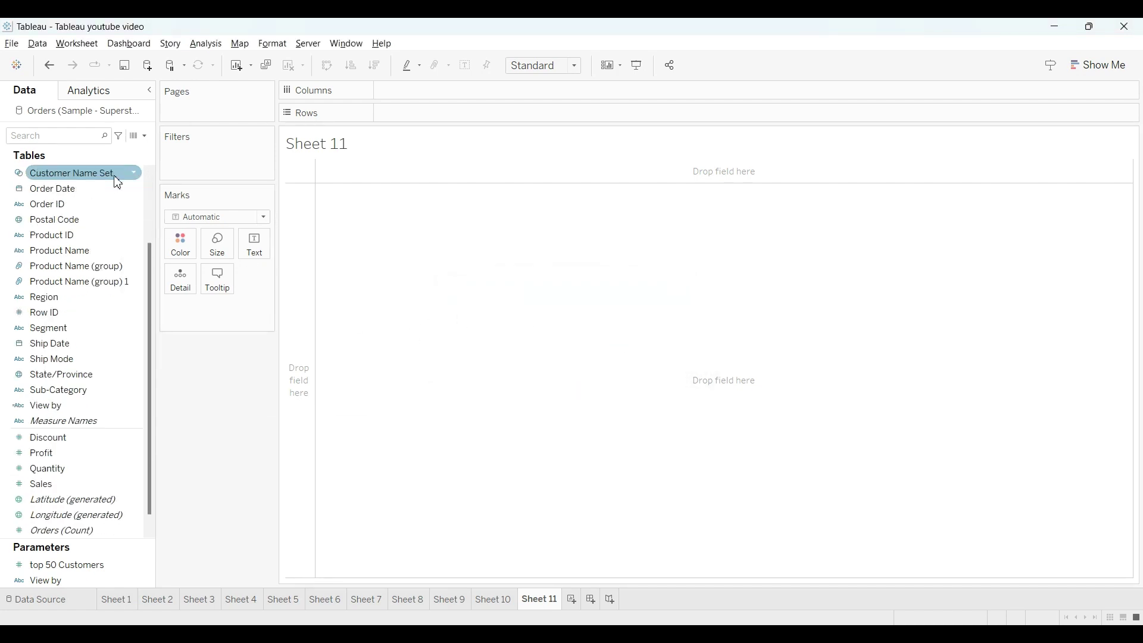
scroll(117, 181, "up", 3)
key("alt+Tab")
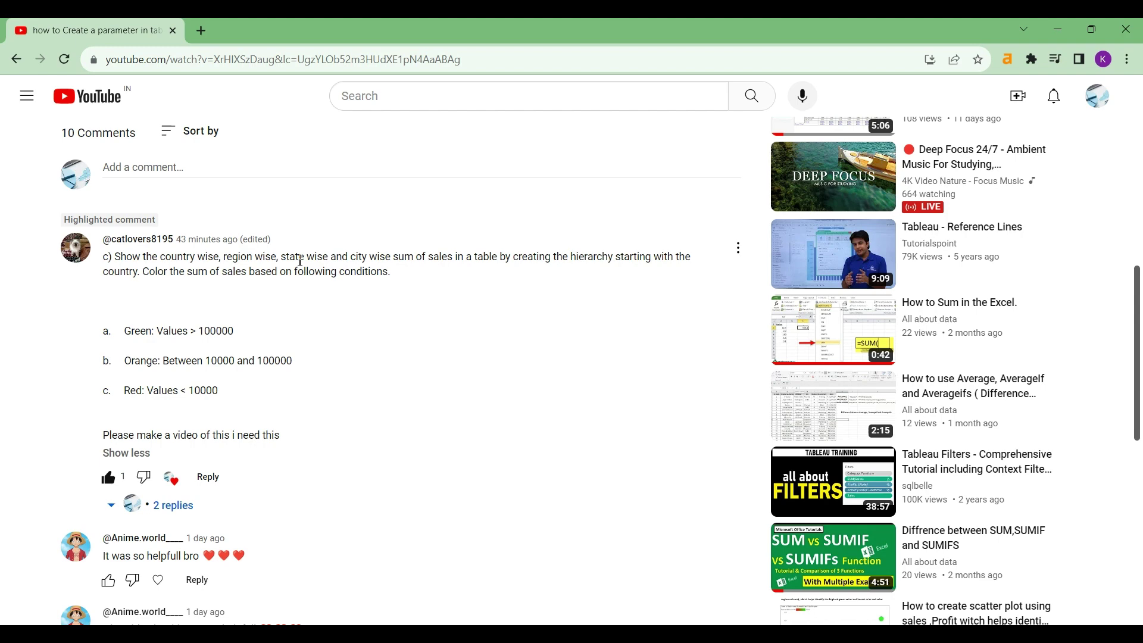
key("alt+Tab")
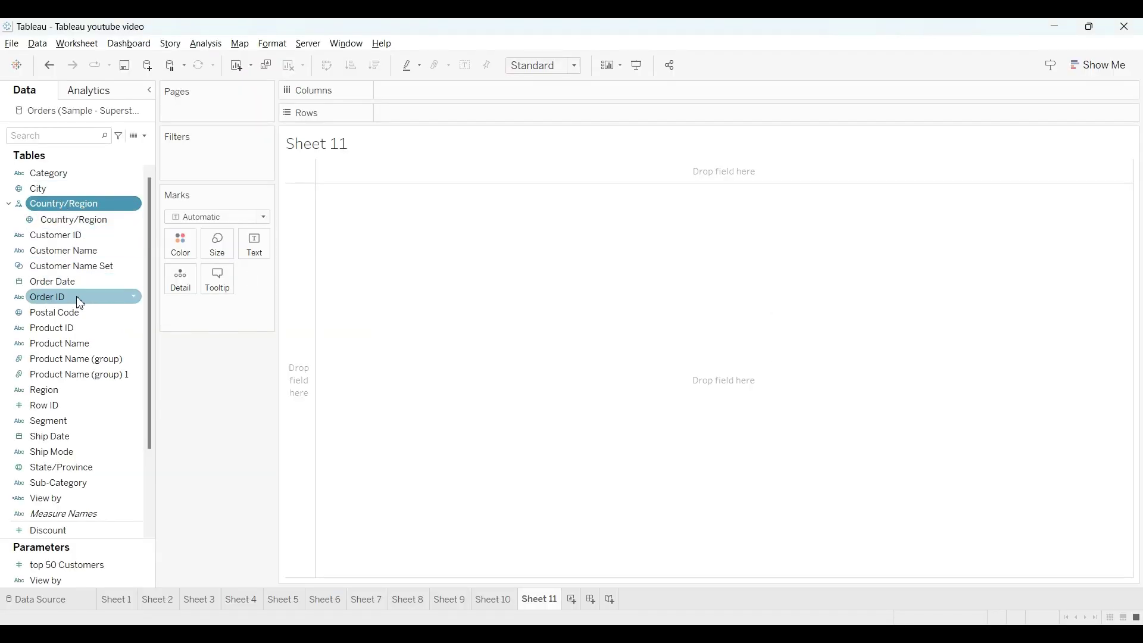
Add Region, State/Province and City to the Country/Region hierarchy, each below the previous one.
left_click_drag(66, 397, 77, 231)
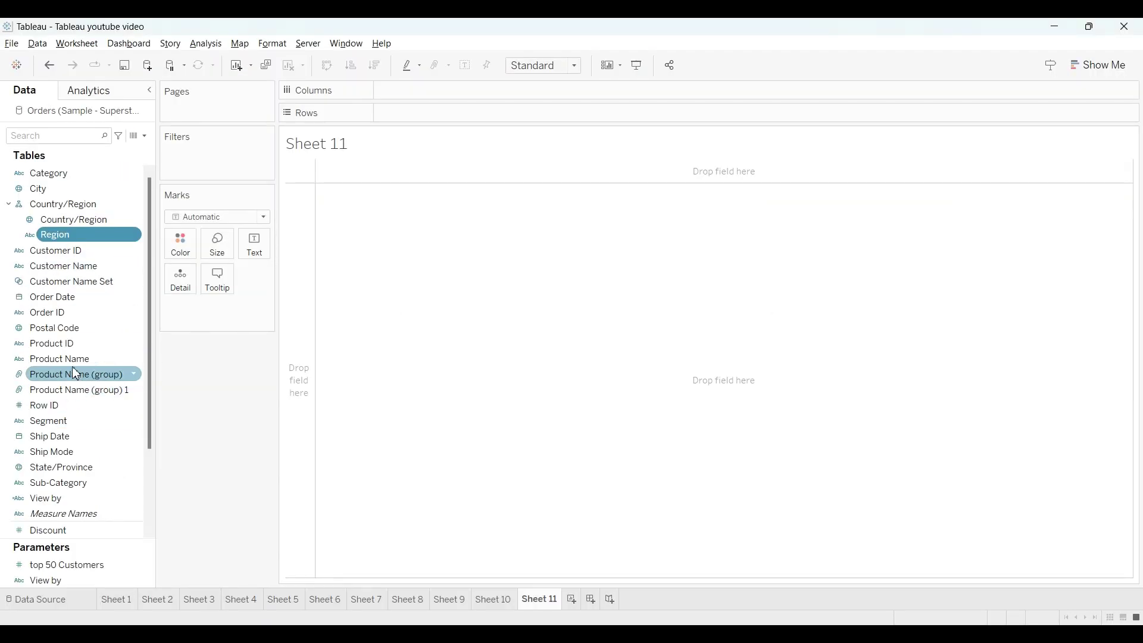
left_click_drag(72, 472, 88, 240)
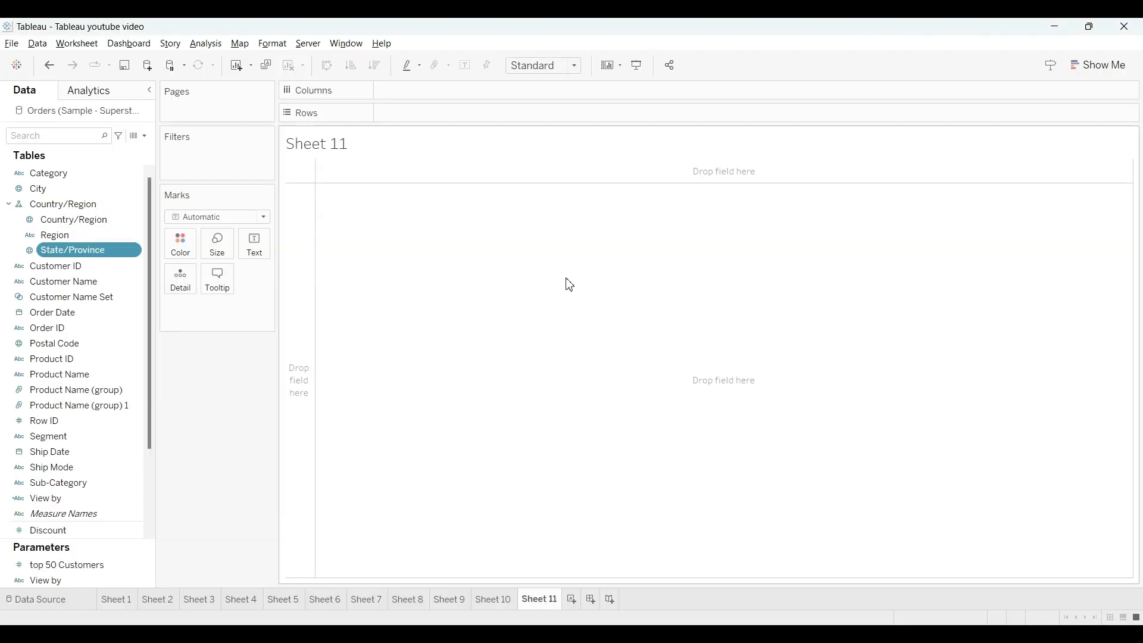
left_click(67, 192, "ctrl")
left_click_drag(63, 198, 82, 262)
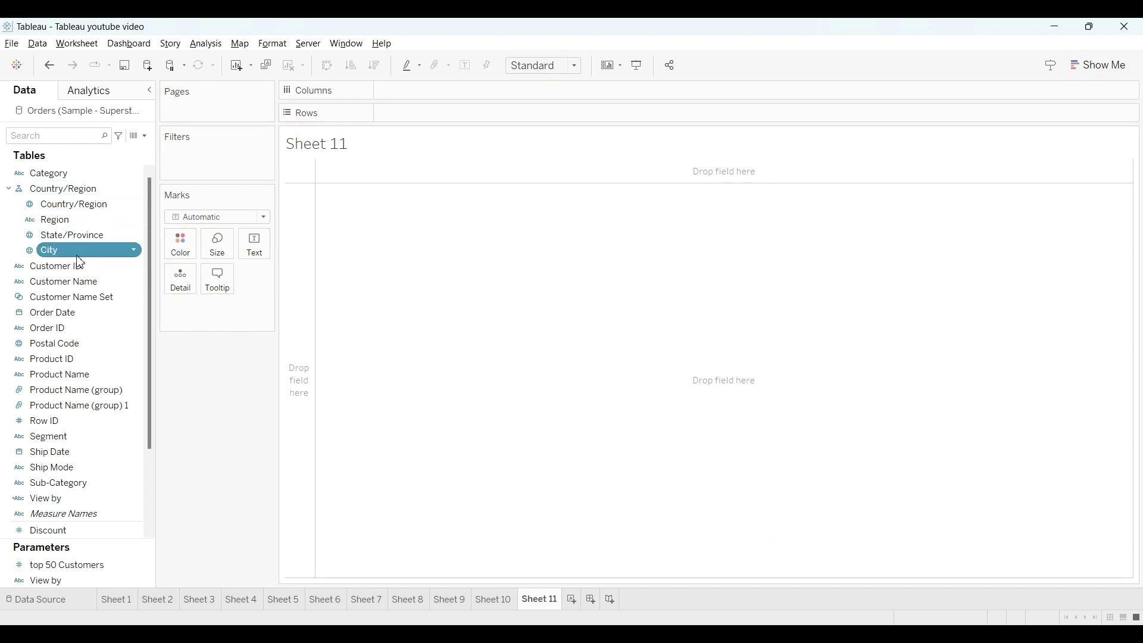
Put the Country/Region hierarchy on Rows and drill down through Region and State/Province to City.
left_click(64, 189)
left_click_drag(63, 202, 400, 117)
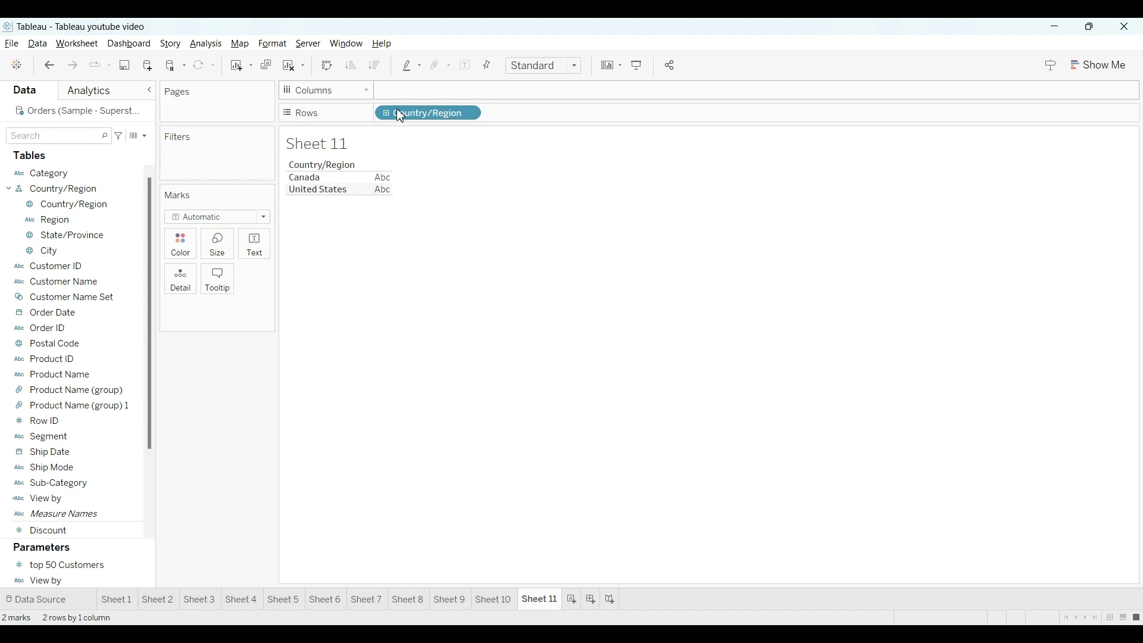
left_click(387, 114)
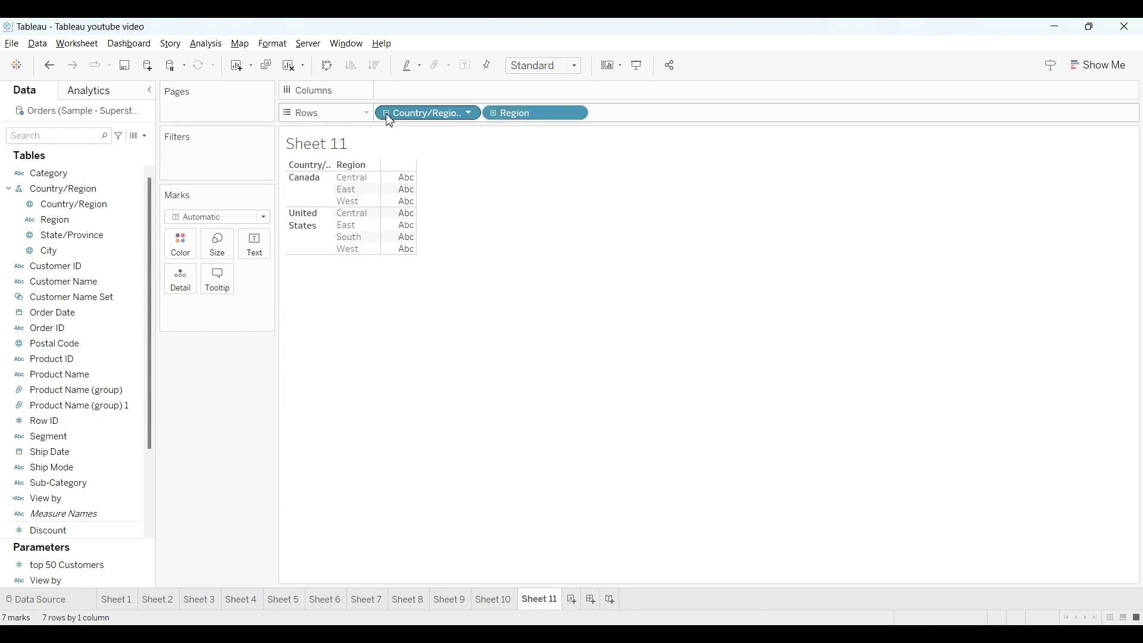
left_click(493, 114)
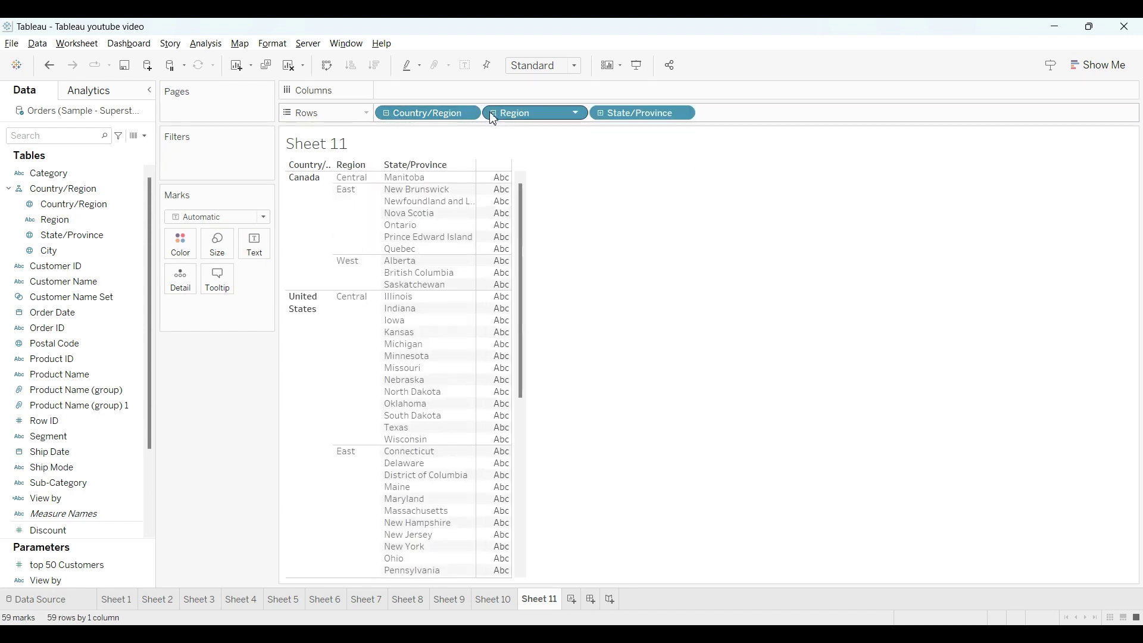
left_click(601, 113)
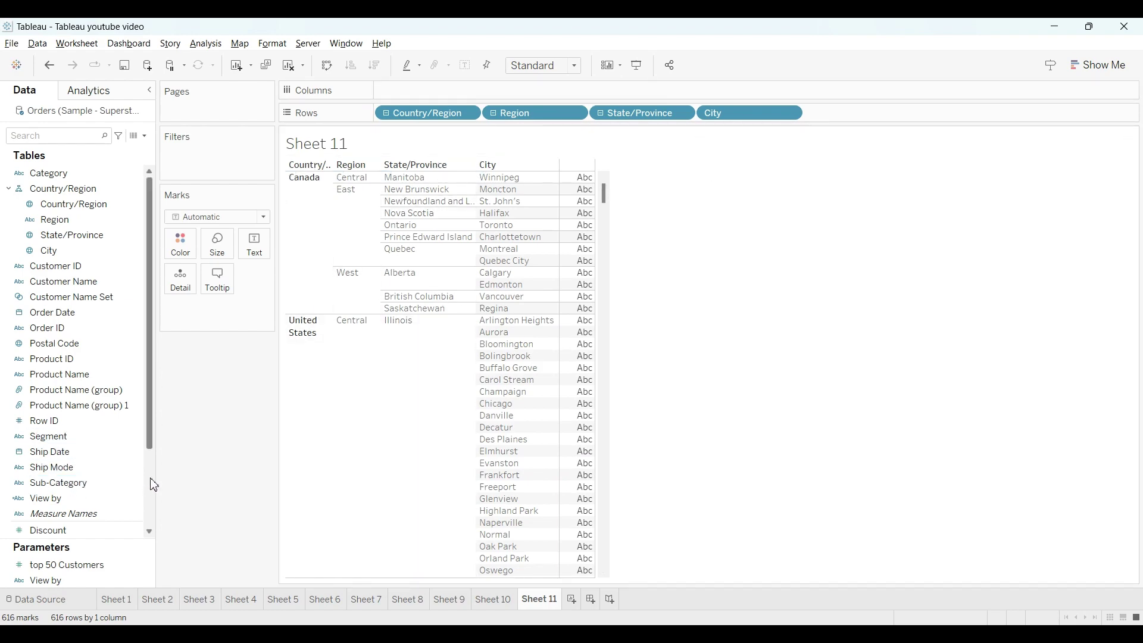
key("alt+Tab")
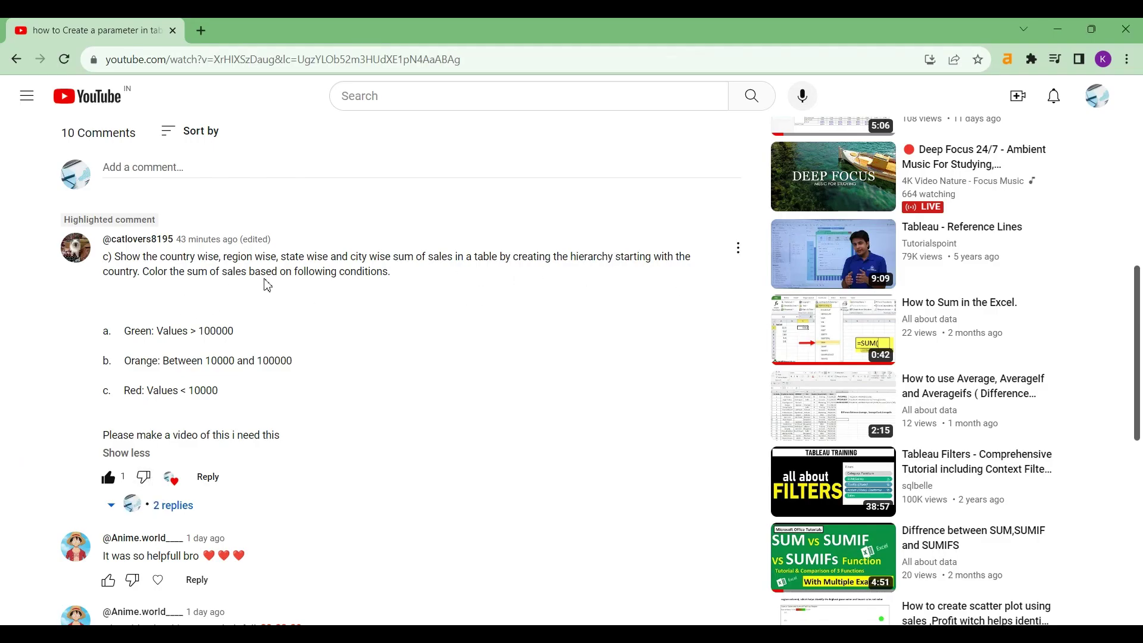
key("alt+Tab")
Drop Sales onto Text on the Marks card to show SUM(Sales) for each city.
scroll(77, 485, "down", 2)
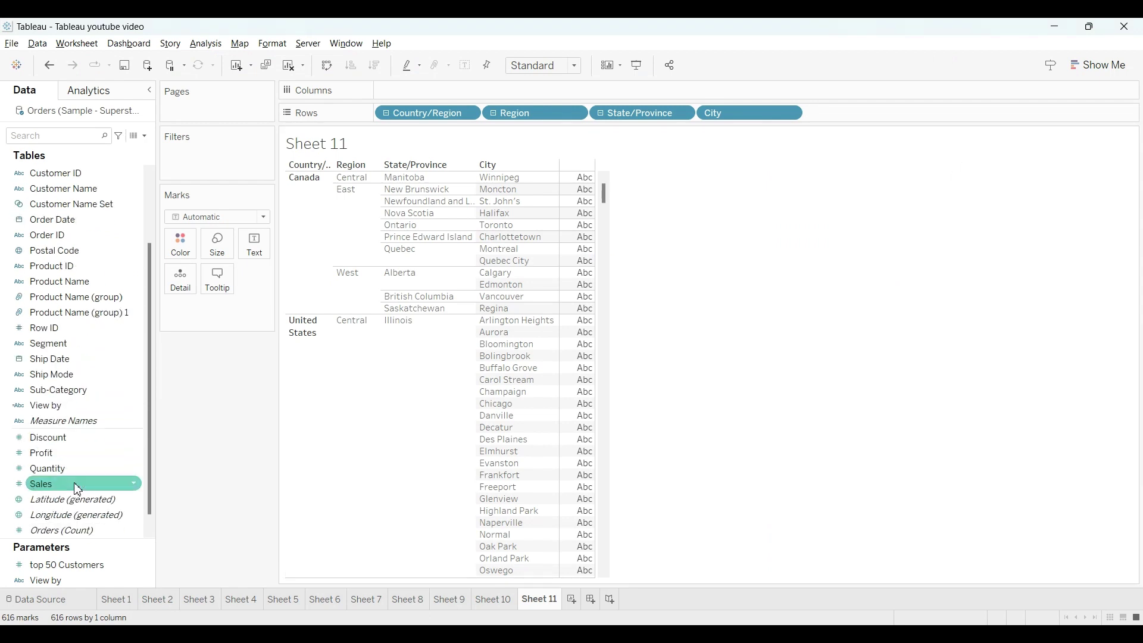
scroll(78, 490, "down", 1)
left_click_drag(74, 468, 253, 246)
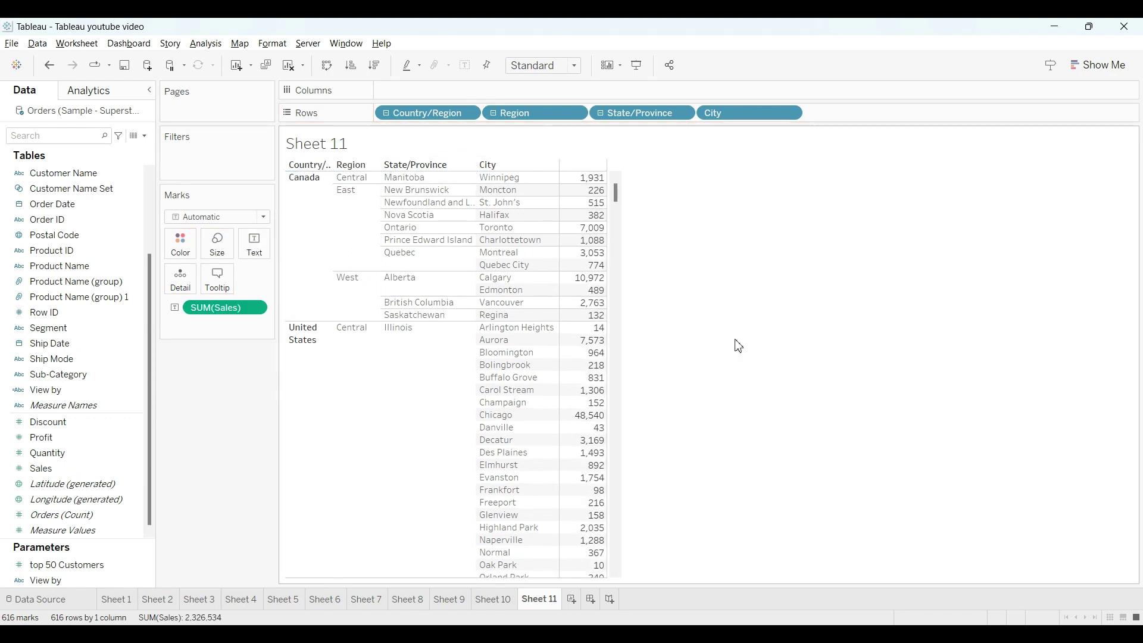
key("alt+Tab")
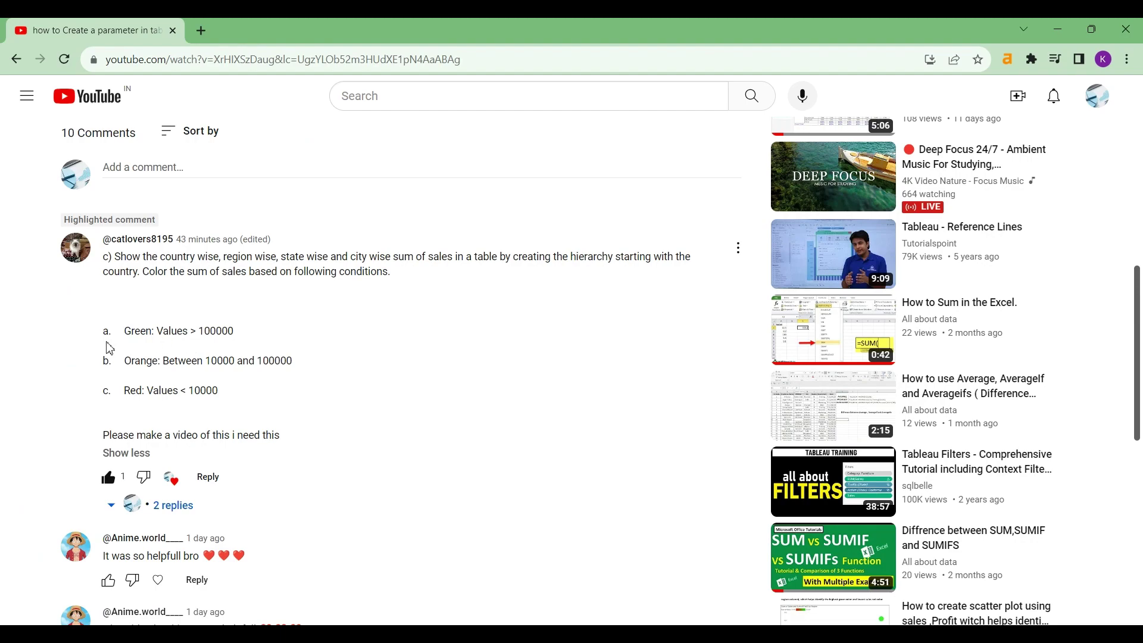
Start a calculated field named Sales Color with IF SUM([Sales]) > 100000 THEN "Green".
key("alt+Tab")
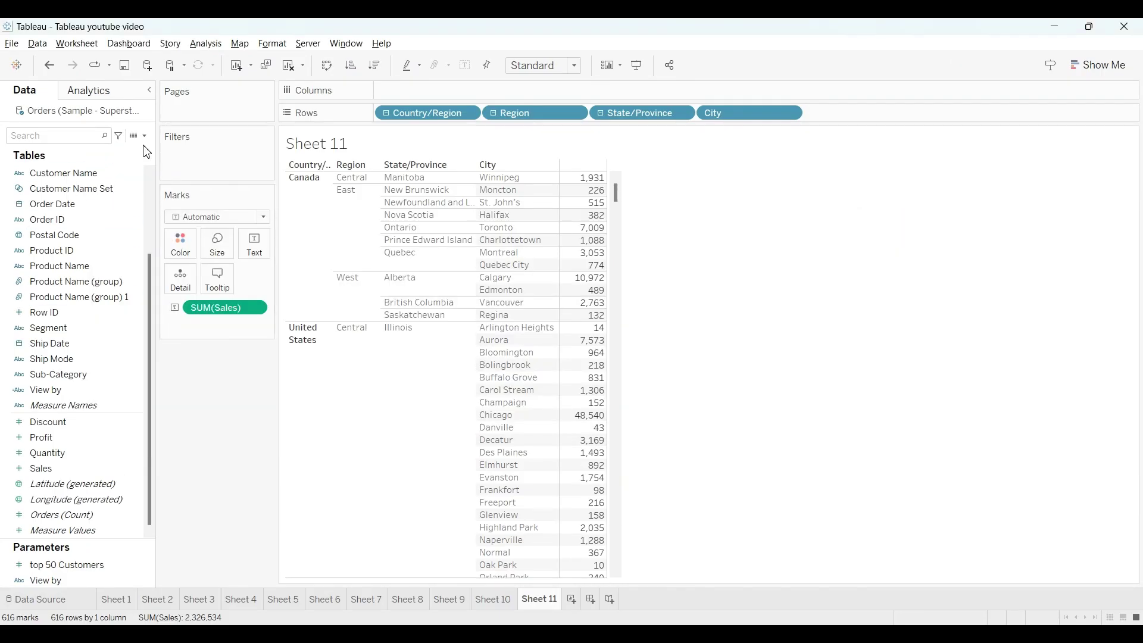
left_click(145, 137)
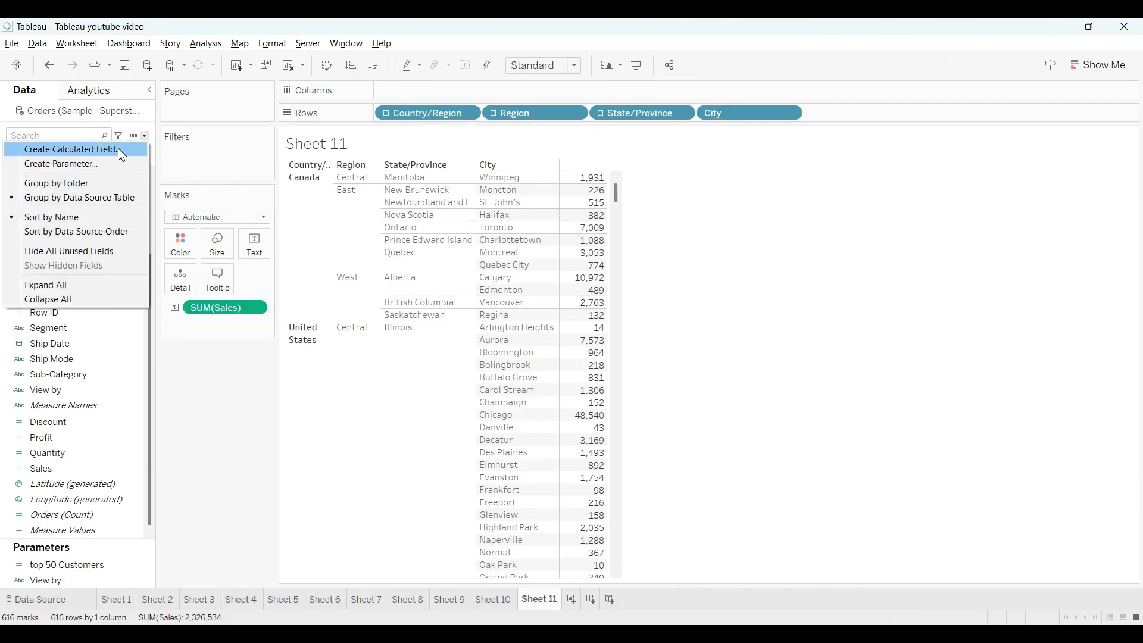
left_click(121, 150)
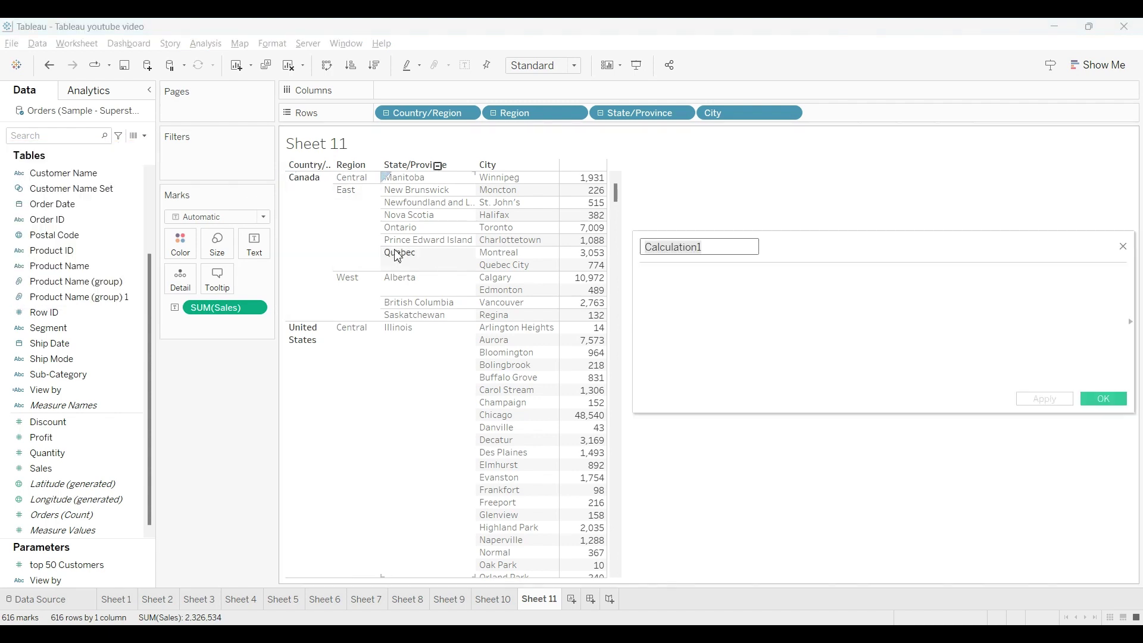
key("BackSpace")
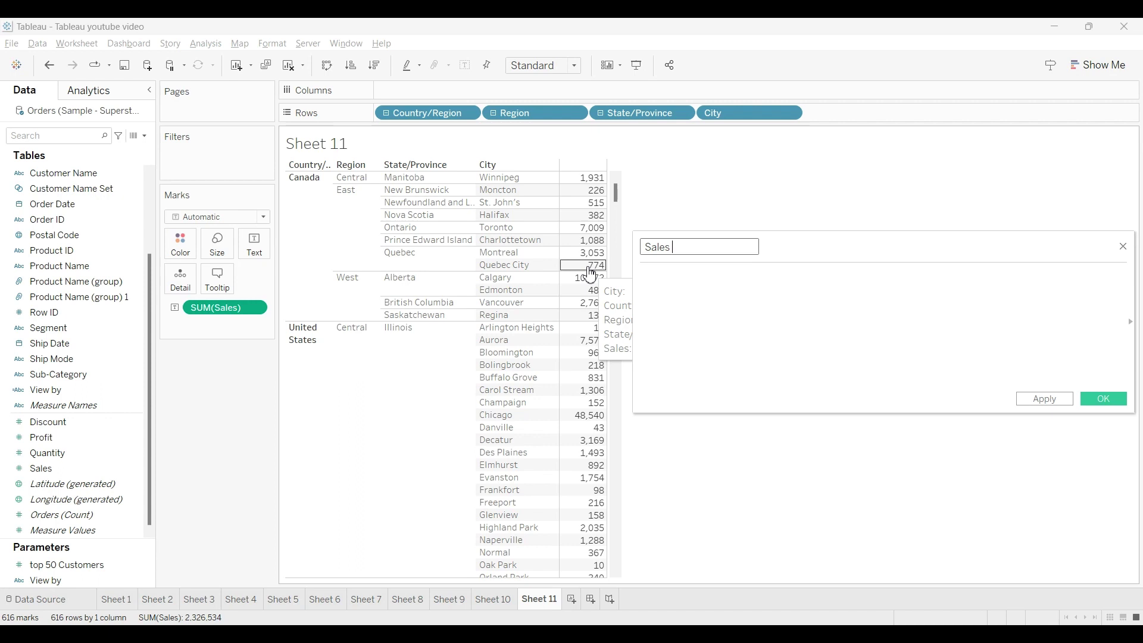
type("Sales Color")
key("Tab")
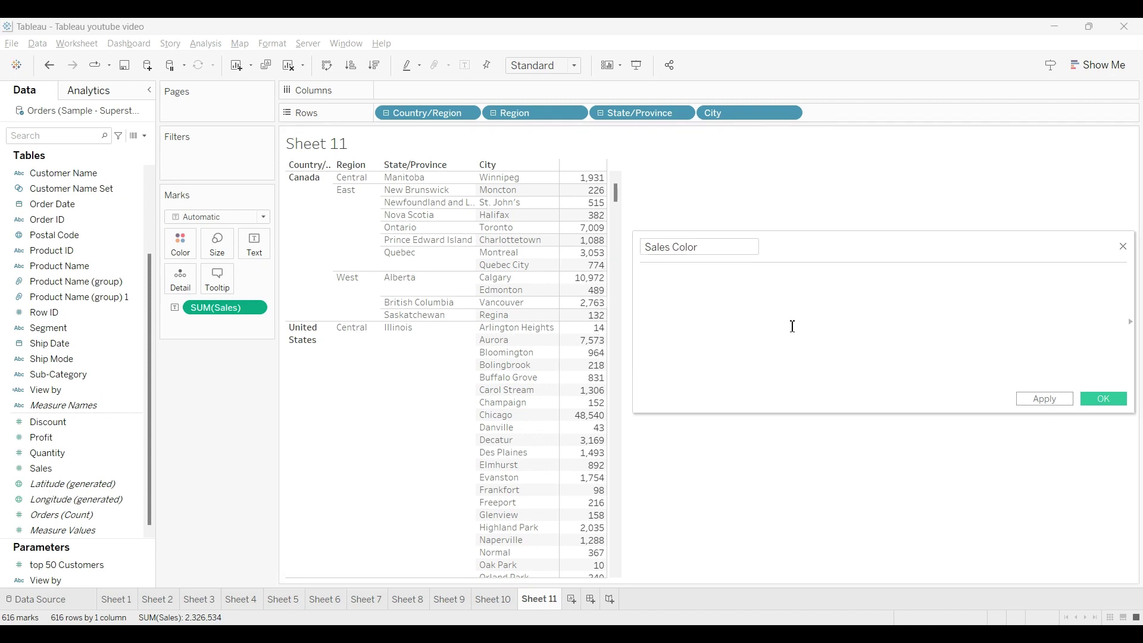
type("IF su")
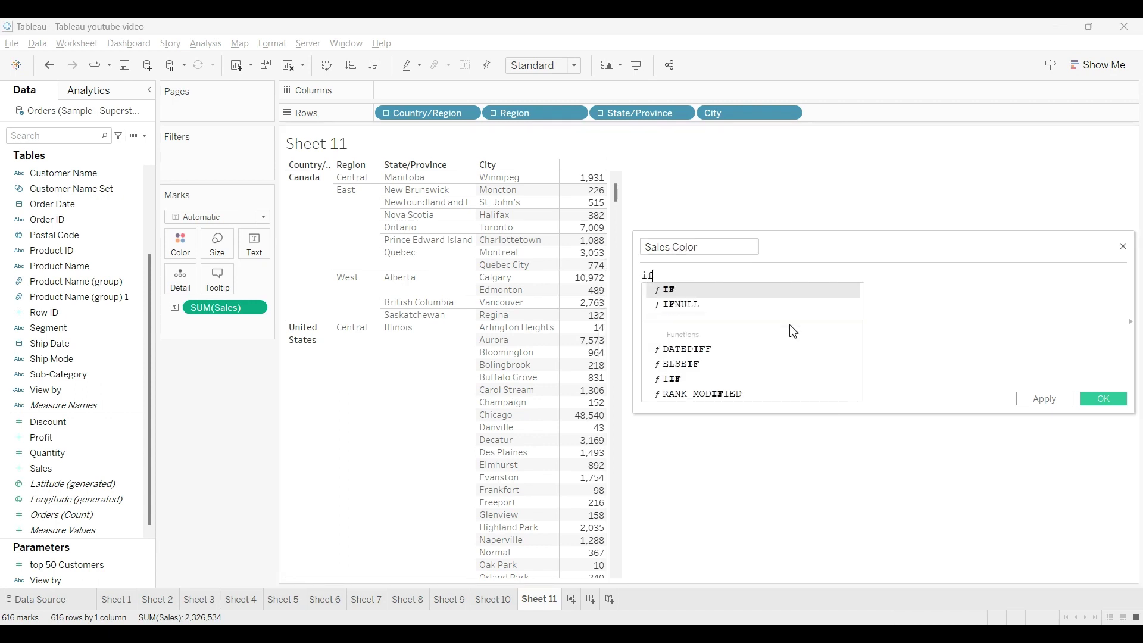
left_click(694, 308)
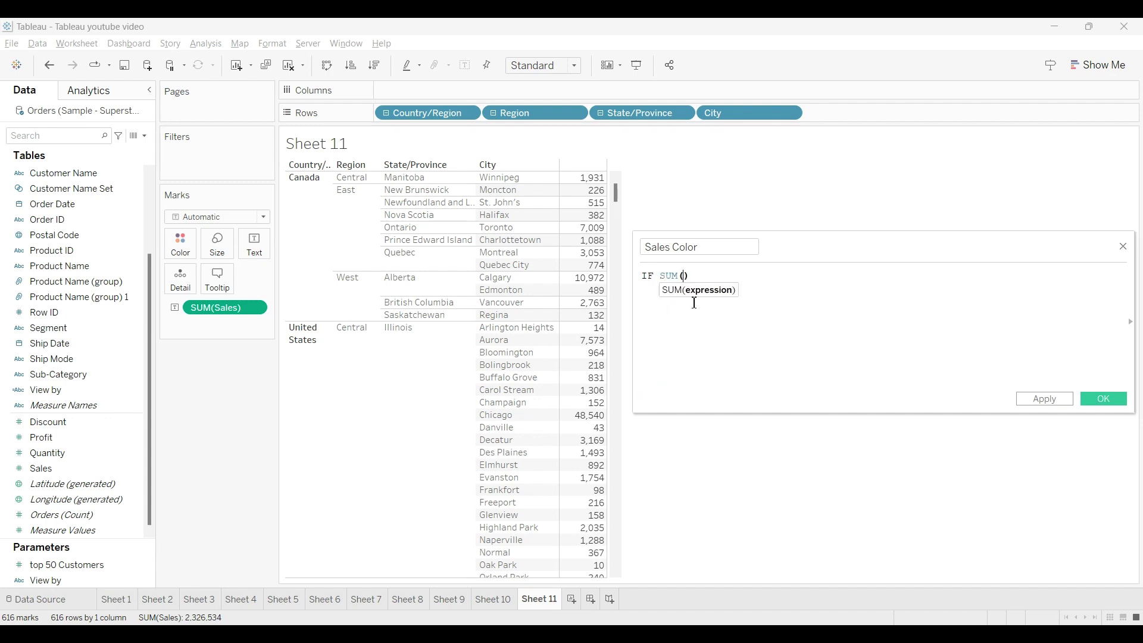
type("sal")
left_click(760, 291)
type(") > 100000 TH")
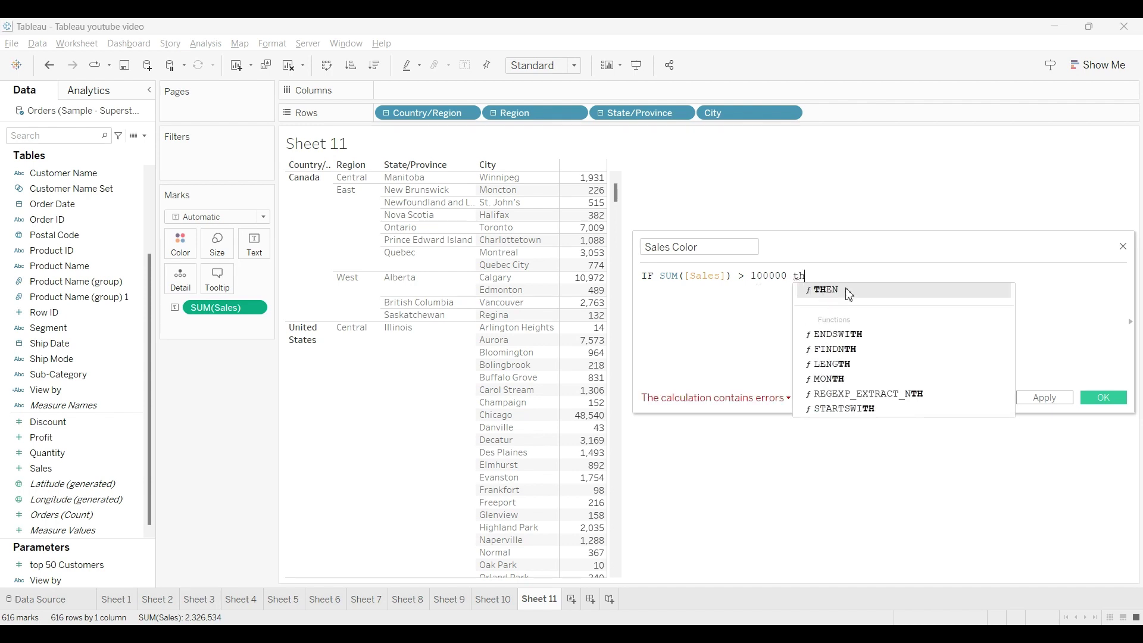
left_click(848, 290)
type("\"Green\"")
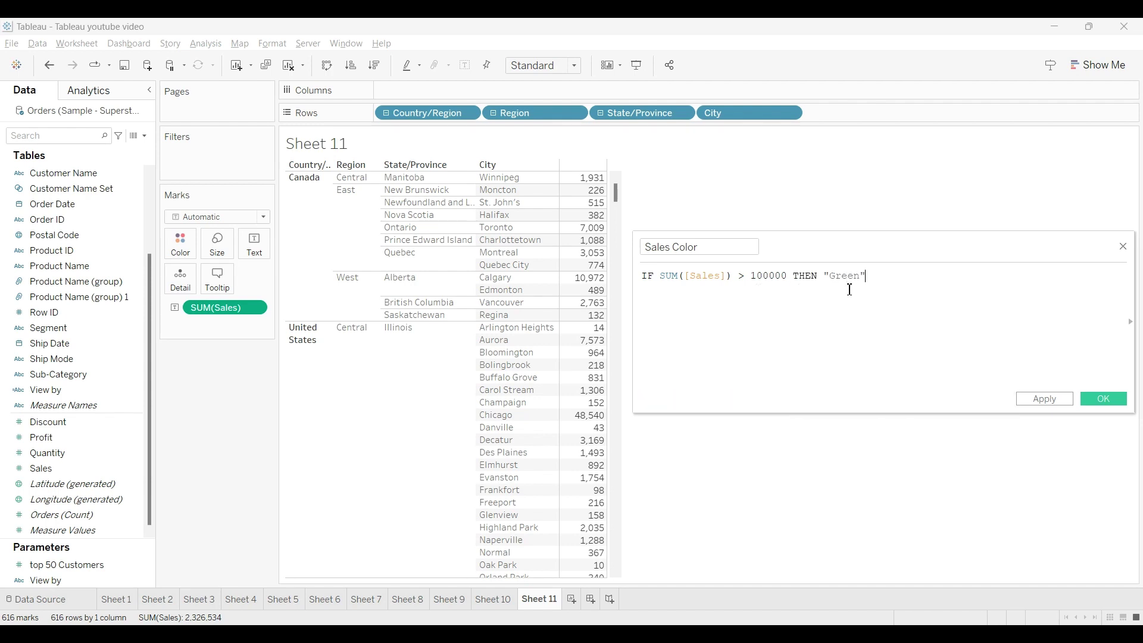
Add an ELSEIF branch returning "Orange" when SUM([Sales]) is between 10000 and 100000.
key("Return")
type("el")
left_click(682, 317)
type("su")
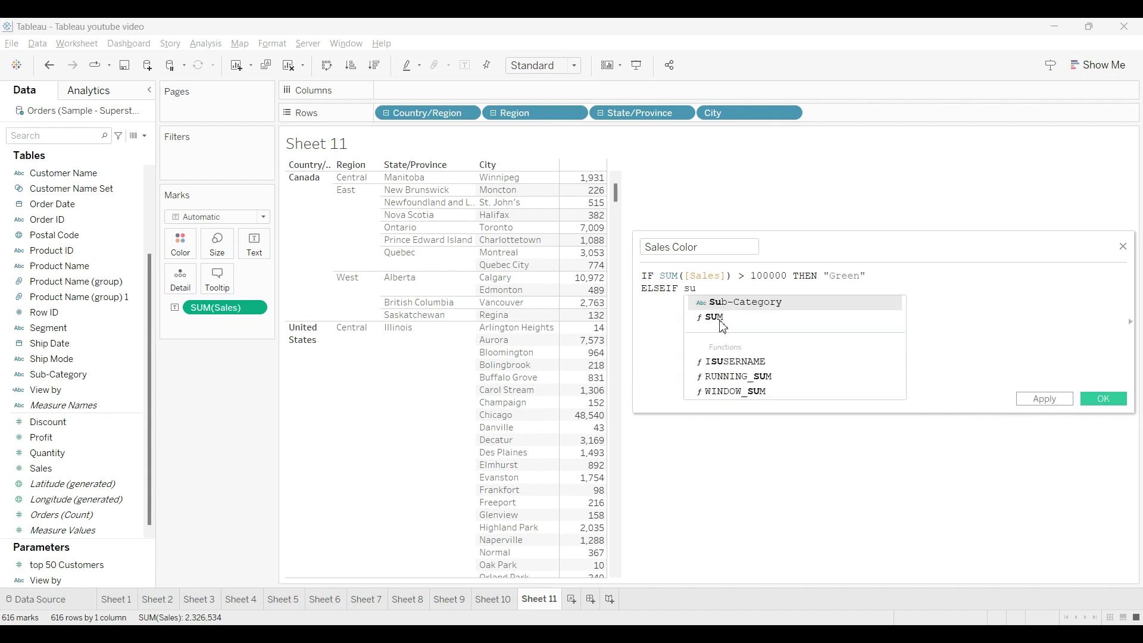
left_click(723, 316)
type("sa")
left_click(766, 308)
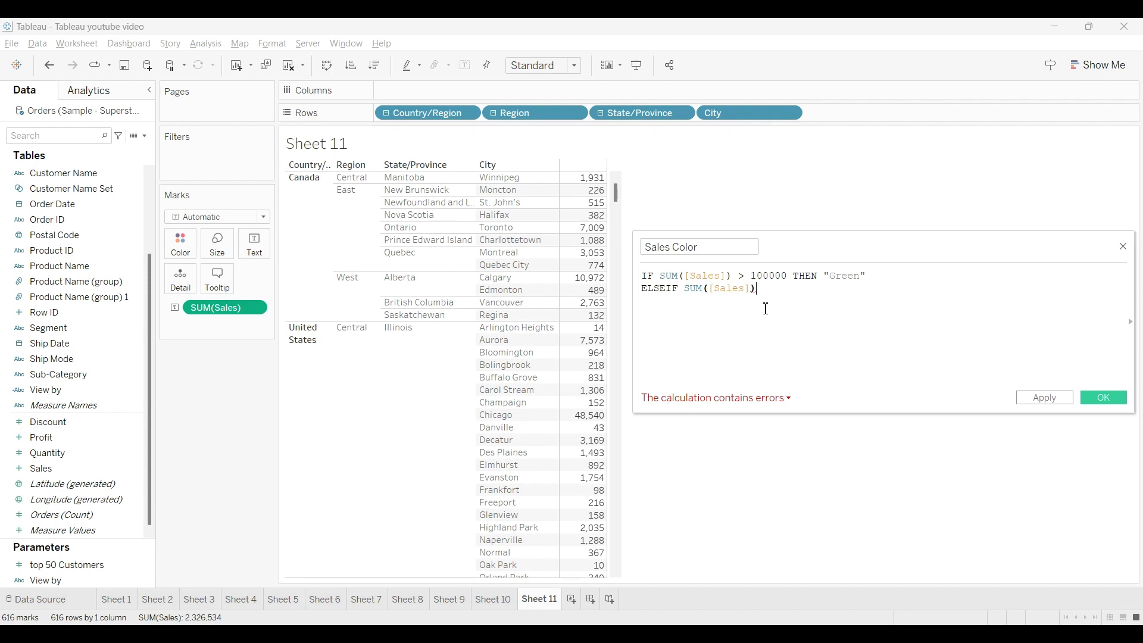
type(">")
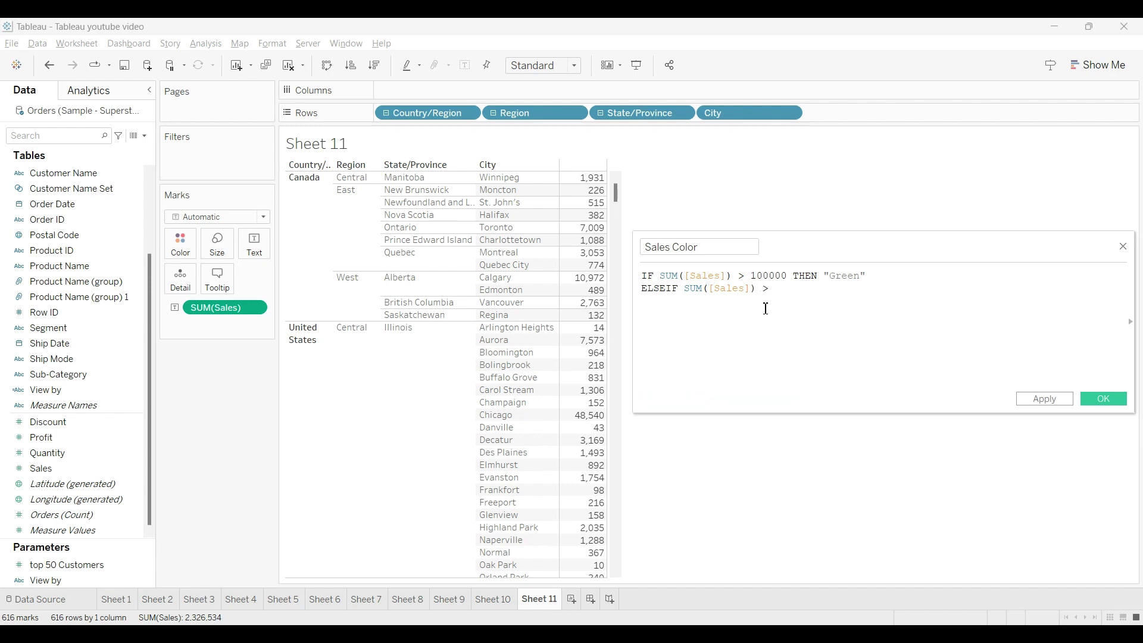
type("= 10000 AND ")
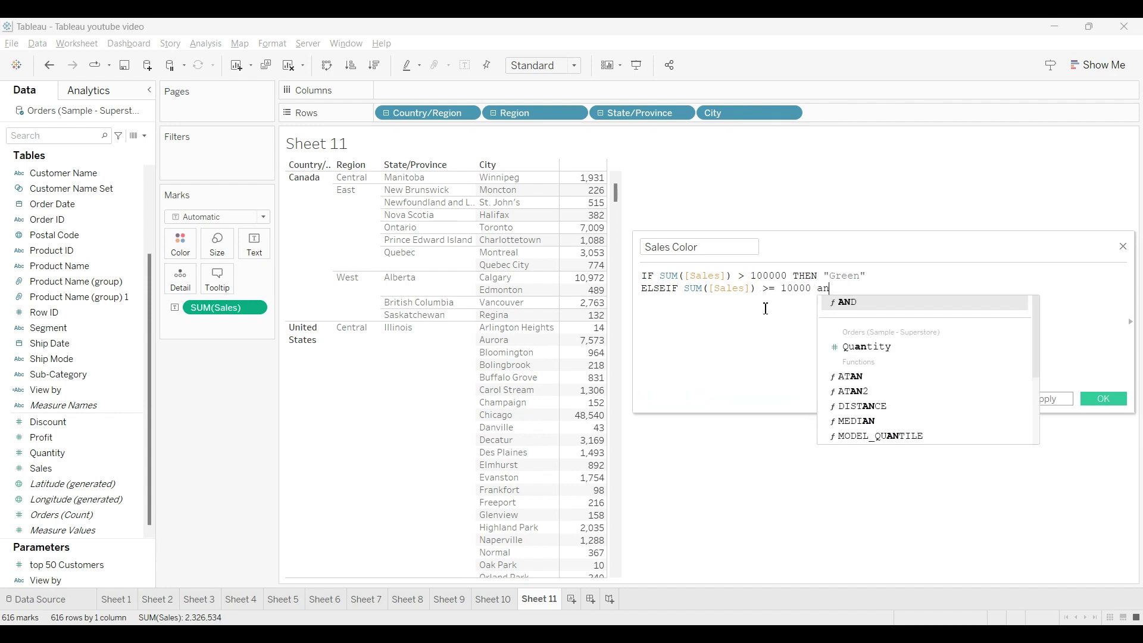
type("SUM(sal")
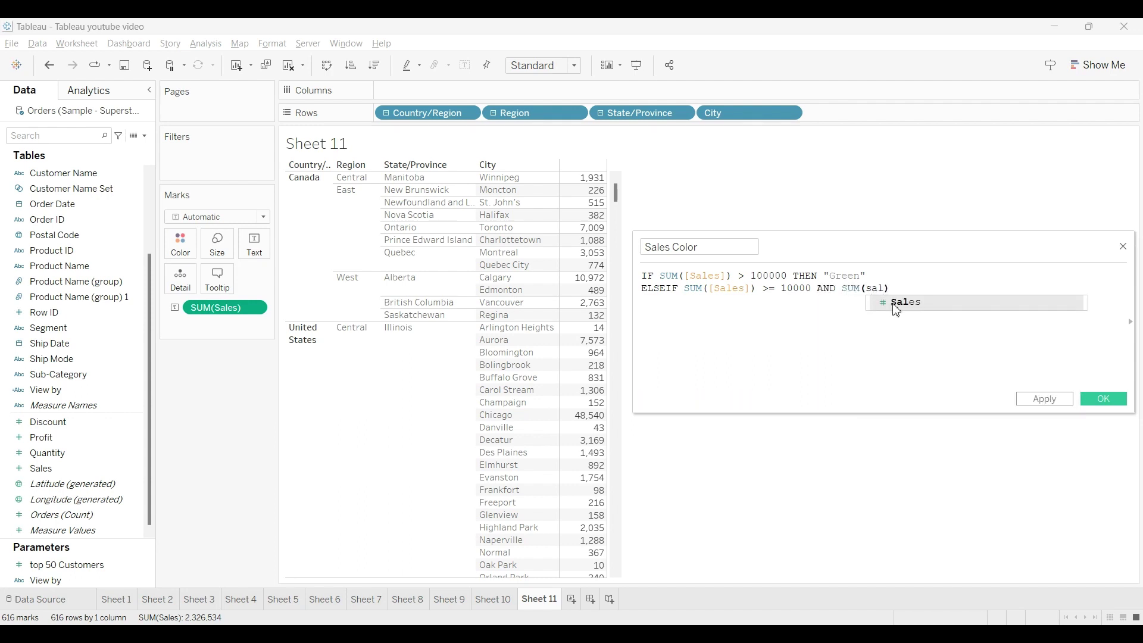
left_click(896, 303)
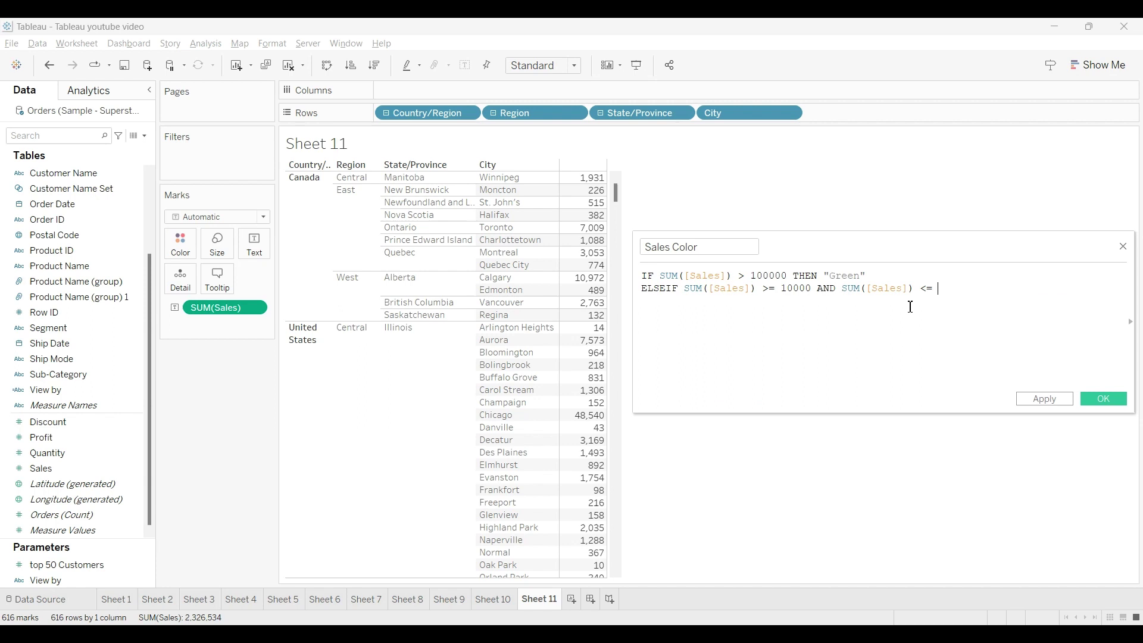
type("th")
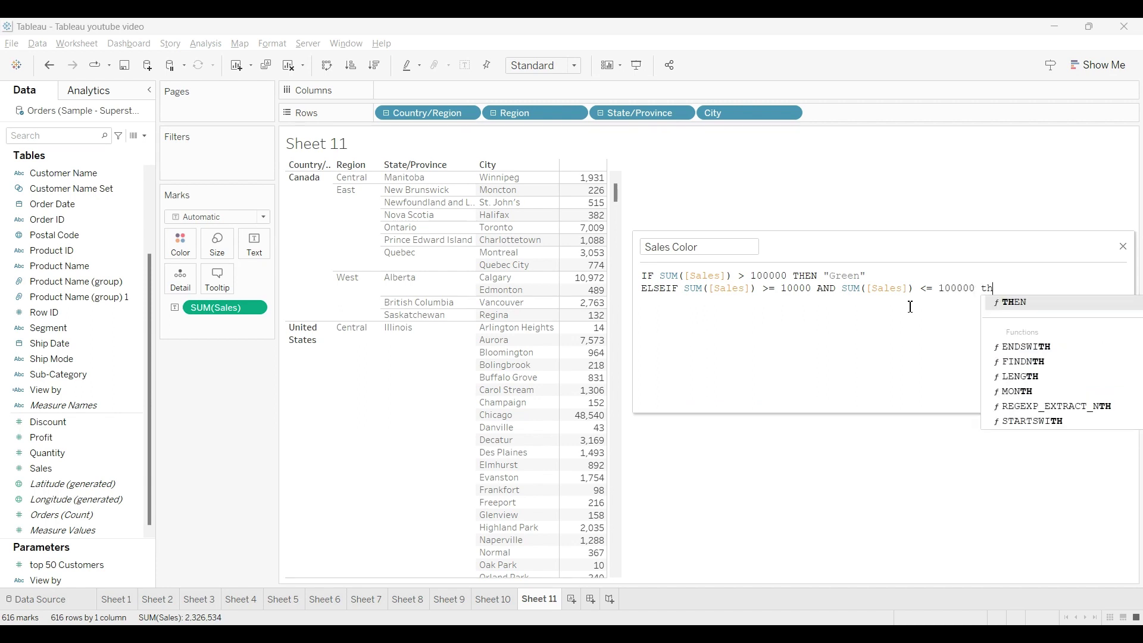
left_click(1024, 305)
type("\"")
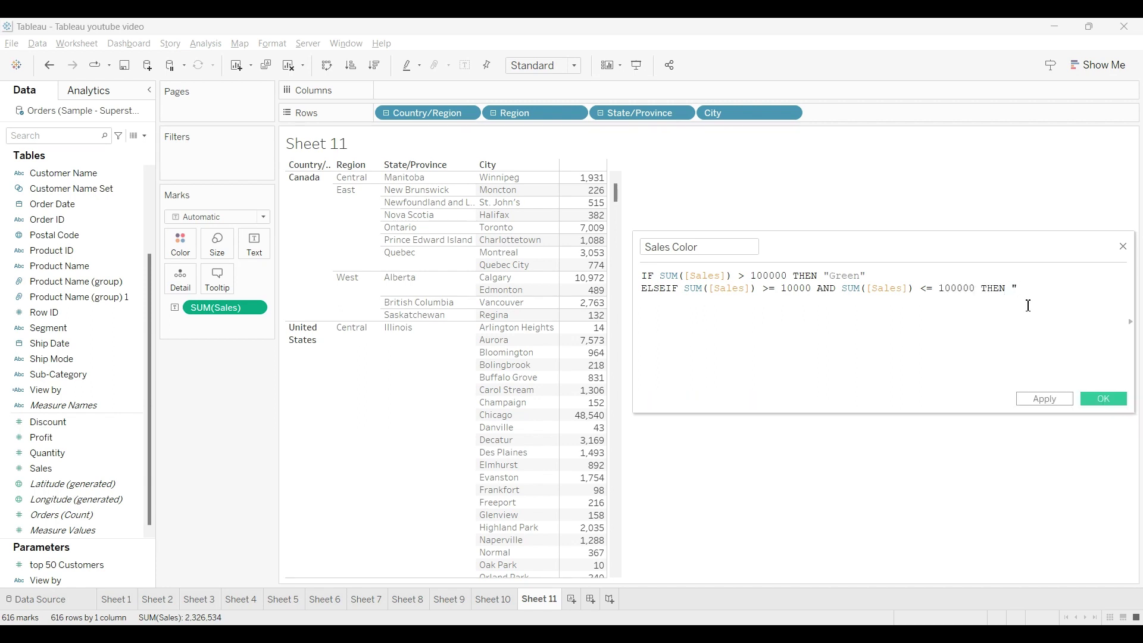
type("Orange\"")
Finish the formula with an ELSE "Red" branch and END, then save the calculation.
key("Return")
type("else")
left_click(743, 315)
key("alt+Tab")
key("alt+Tab")
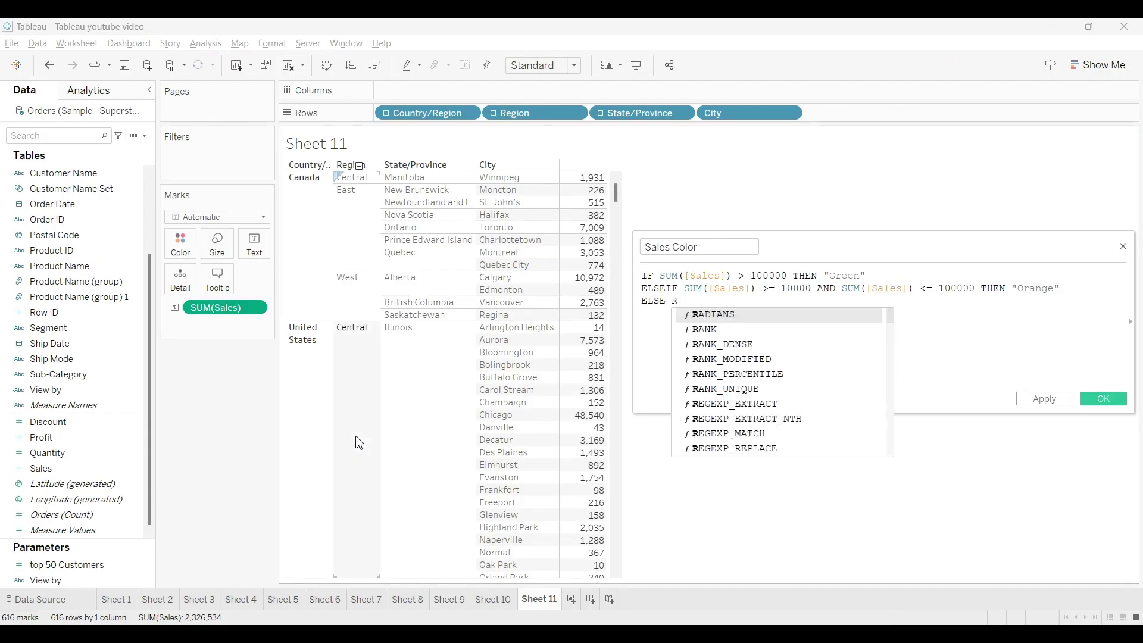
key("Escape")
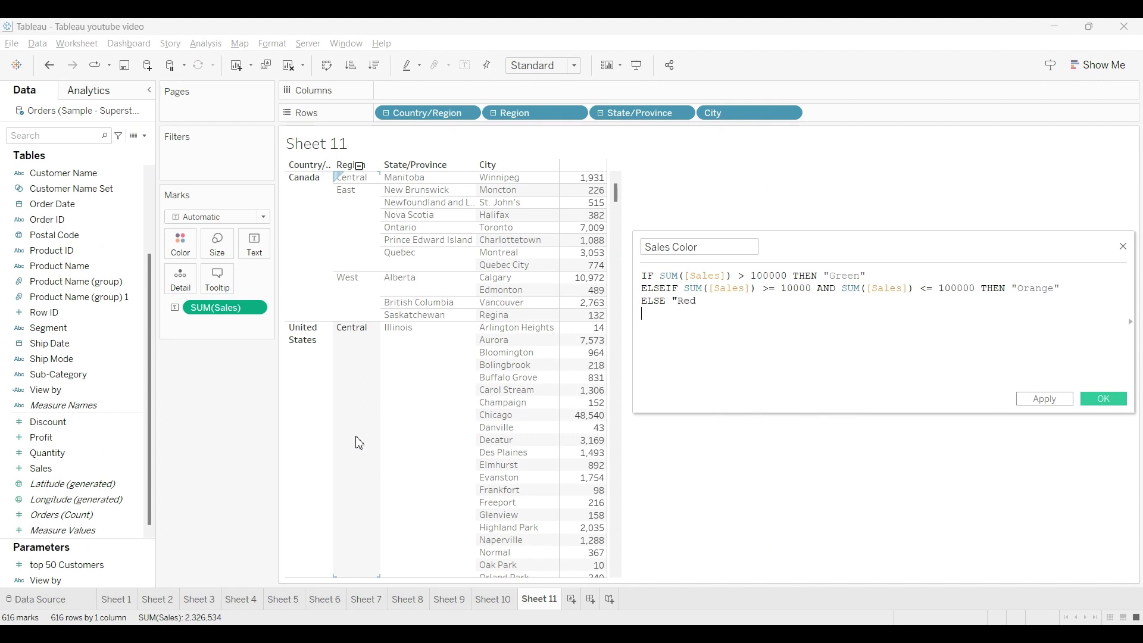
type("END")
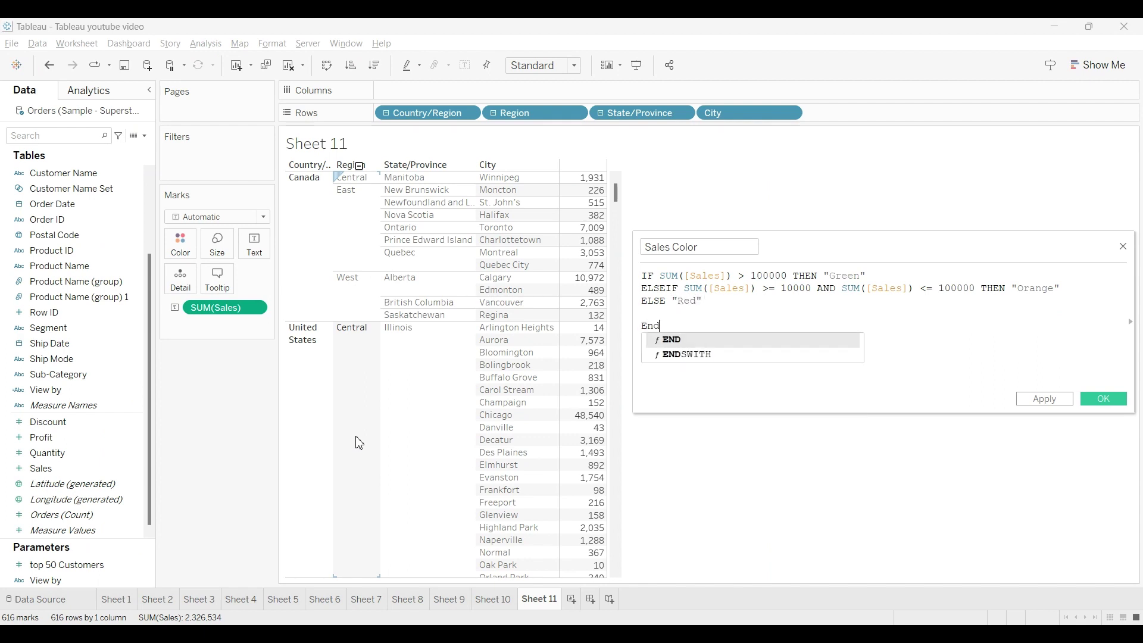
key("Escape")
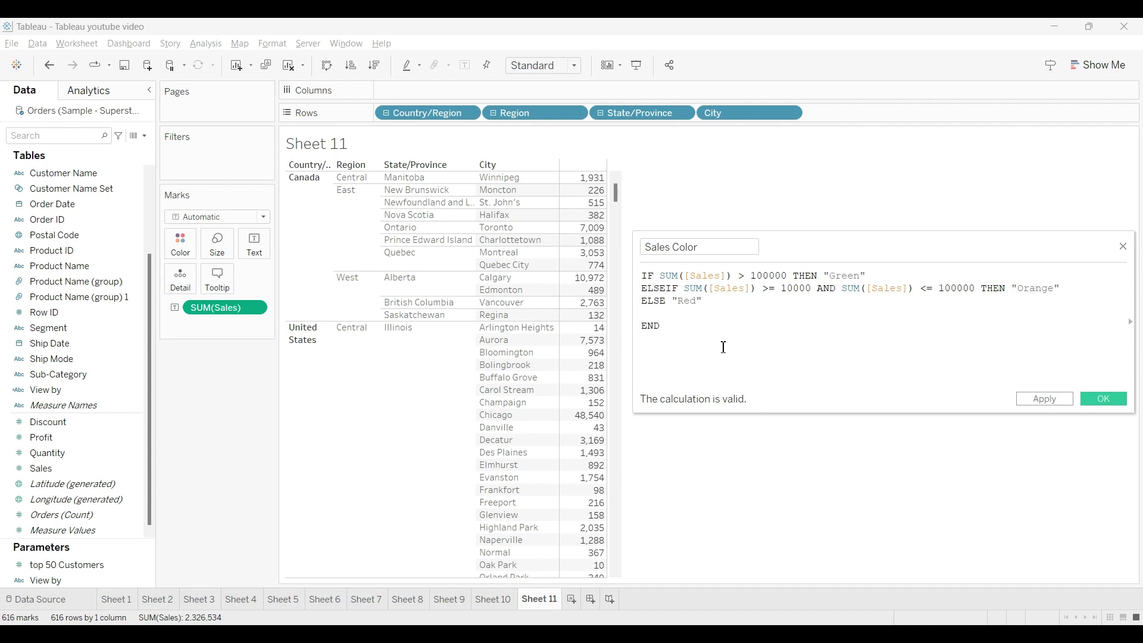
left_click(1117, 404)
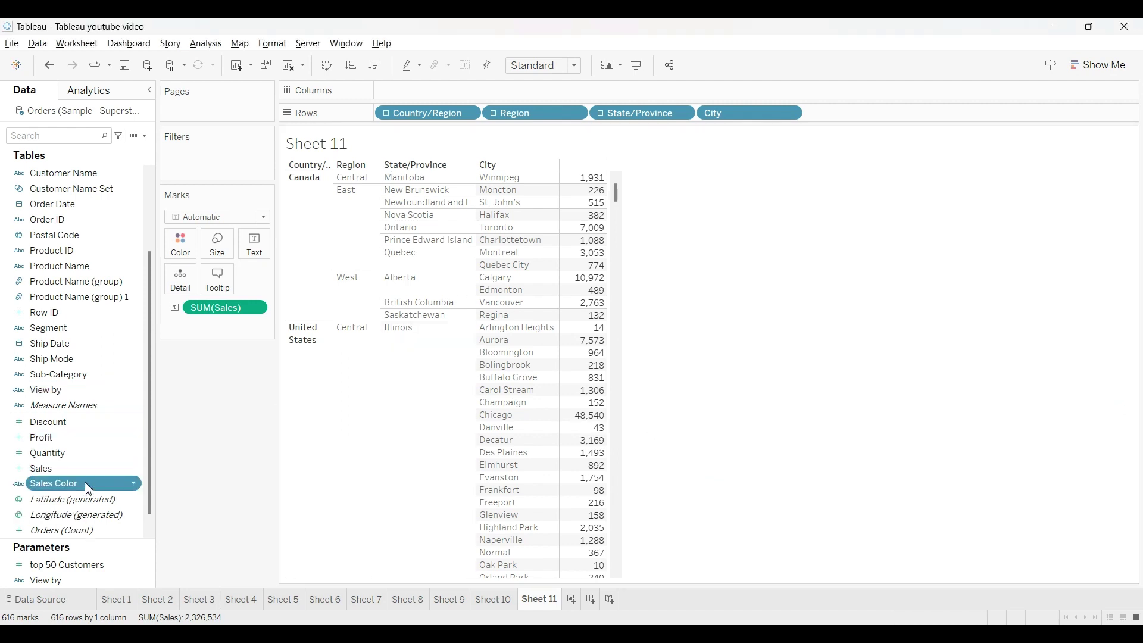
Color the city sales numbers by the Sales Color field.
left_click_drag(88, 488, 191, 245)
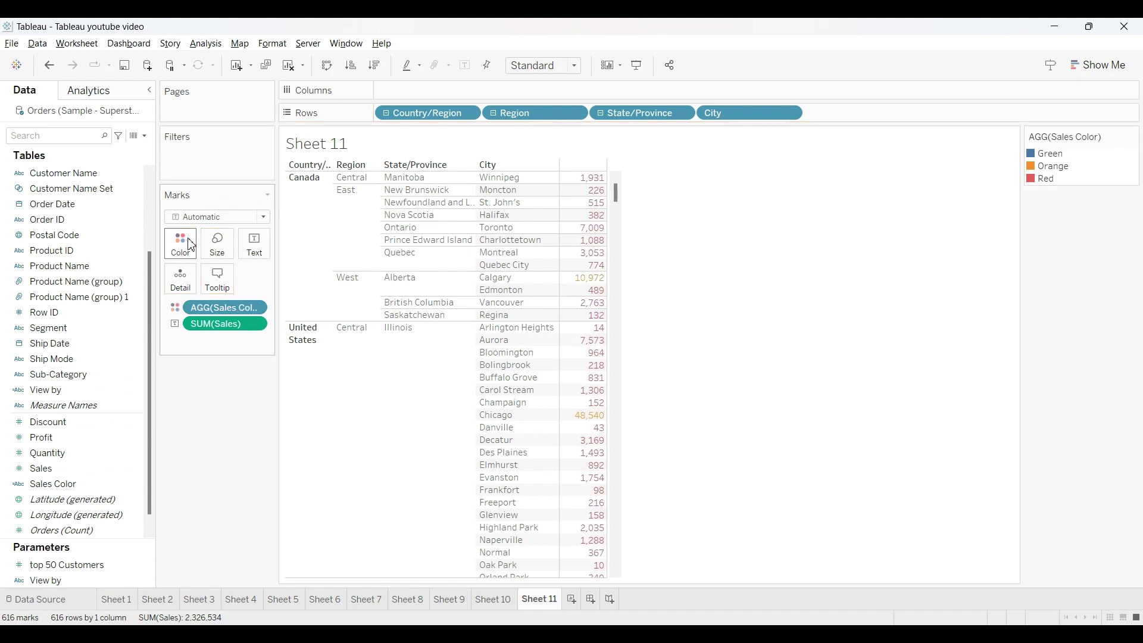
left_click(1132, 137)
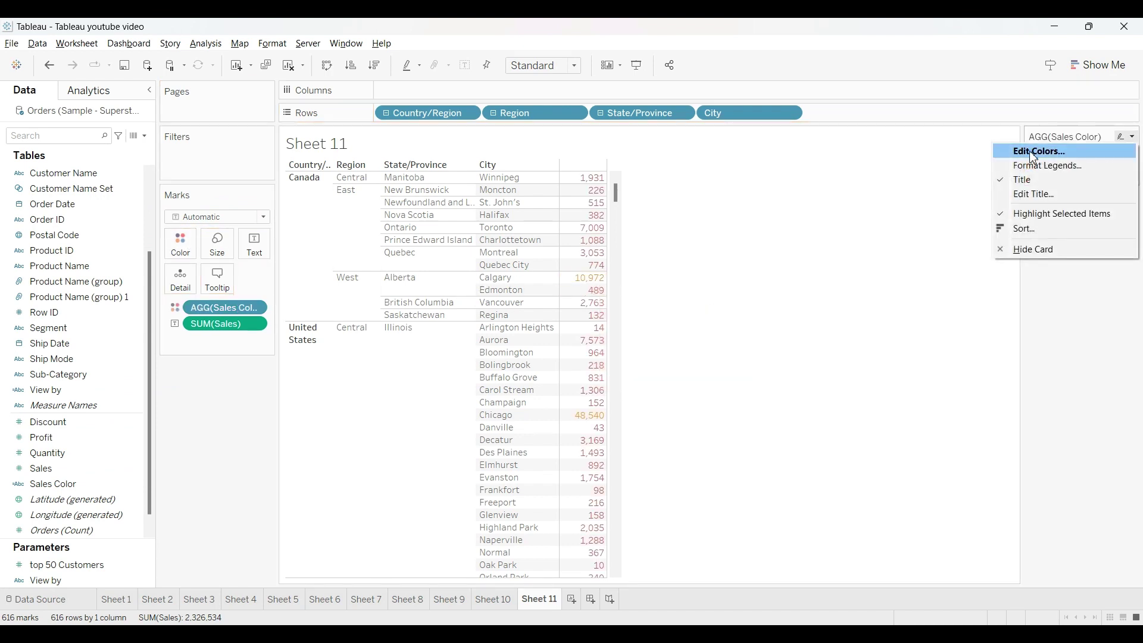
left_click(944, 222)
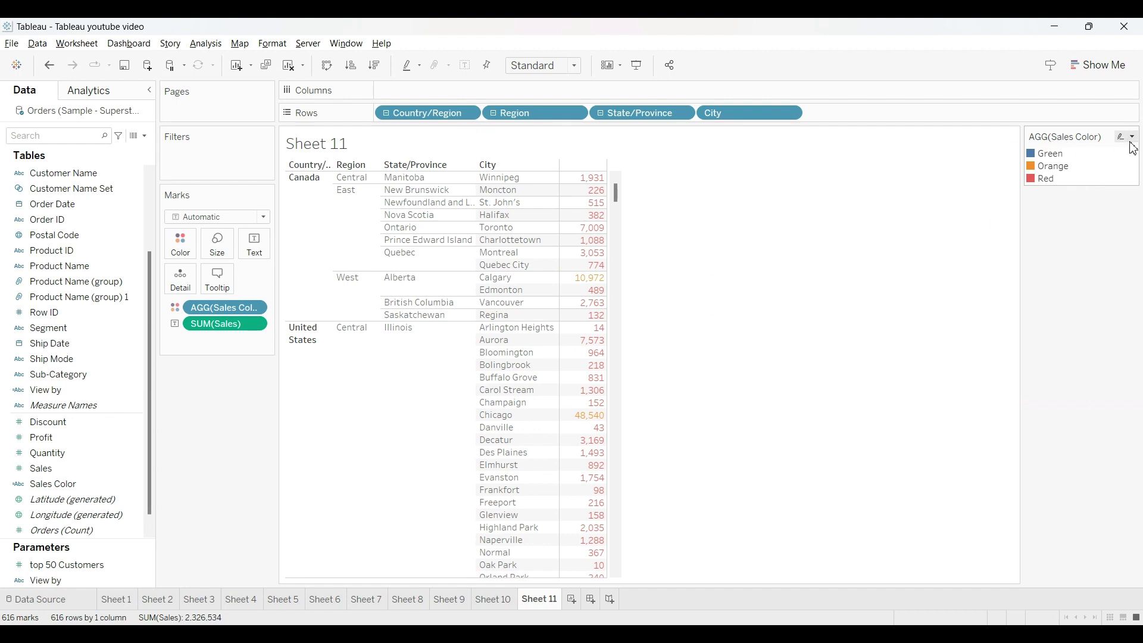
Edit the Sales Color legend so the Green category uses a green swatch.
left_click(1133, 138)
left_click(1039, 149)
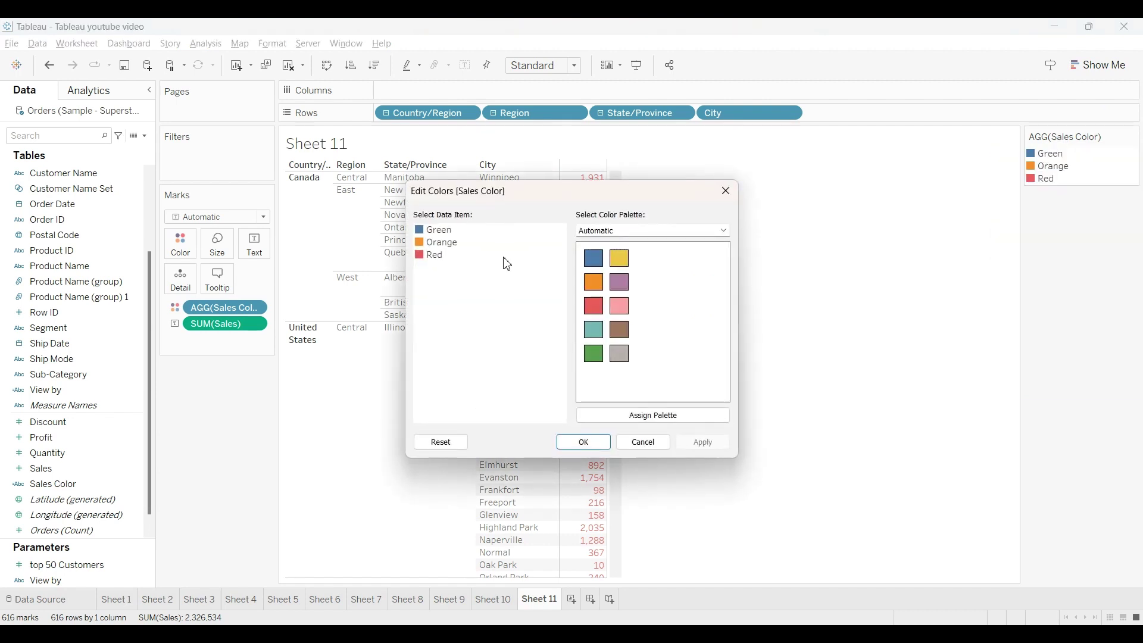
left_click(443, 232)
left_click(593, 353)
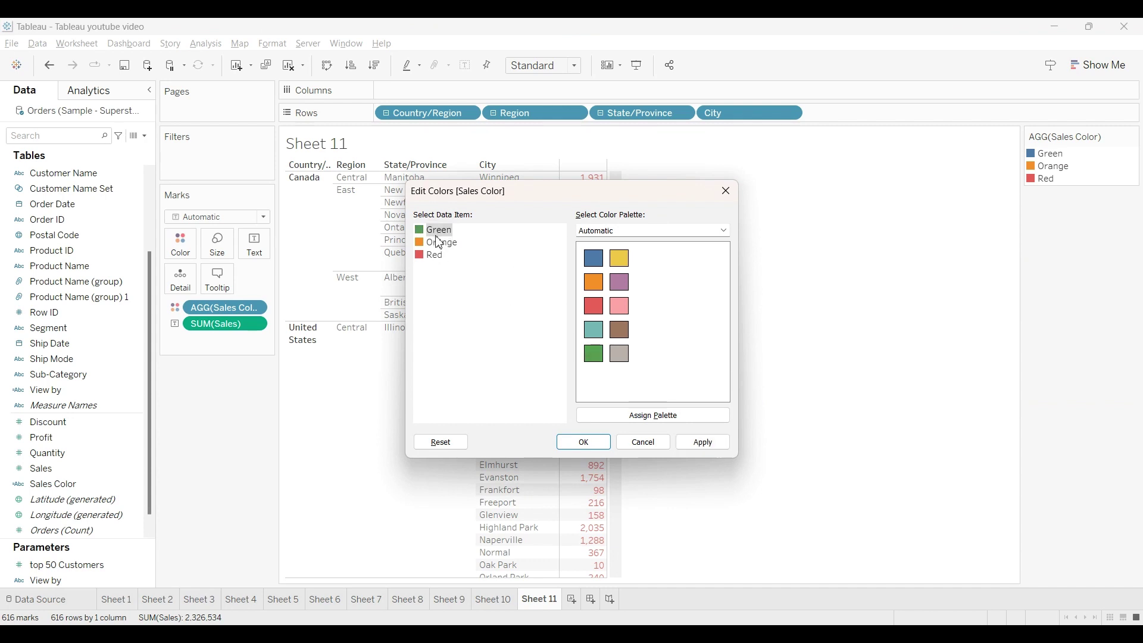
left_click(573, 440)
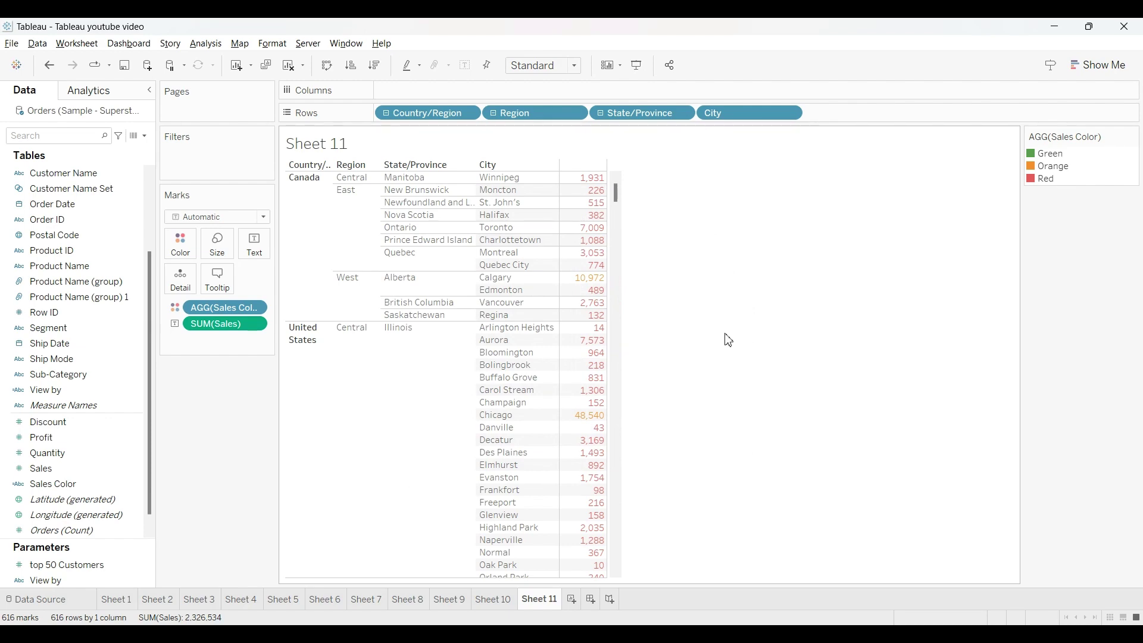
scroll(583, 448, "down", 10)
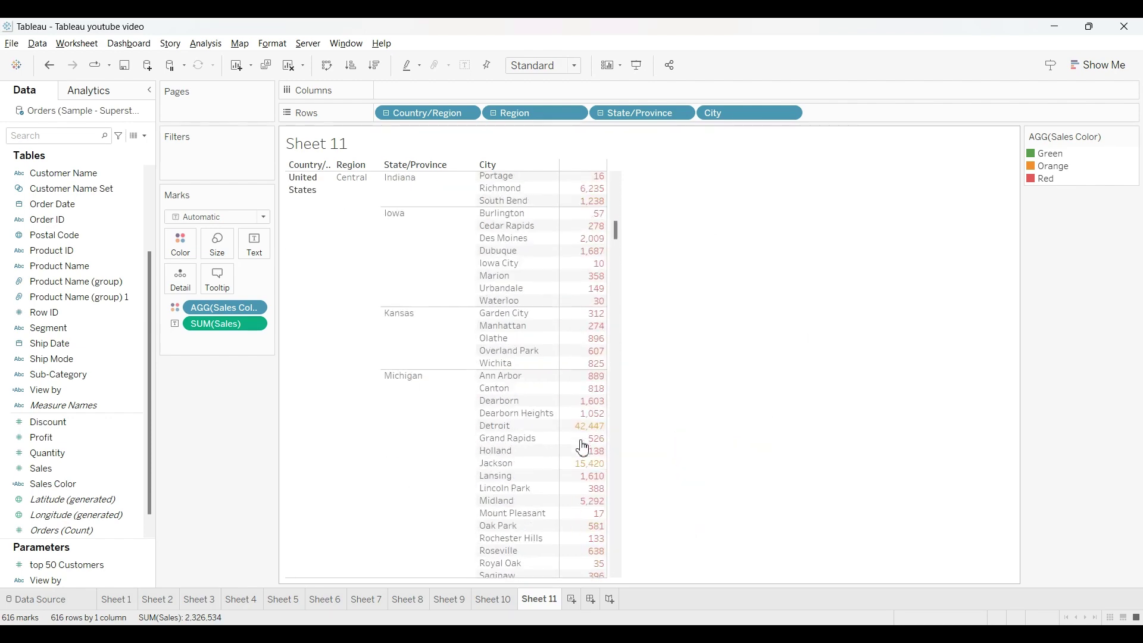
scroll(584, 448, "up", 10)
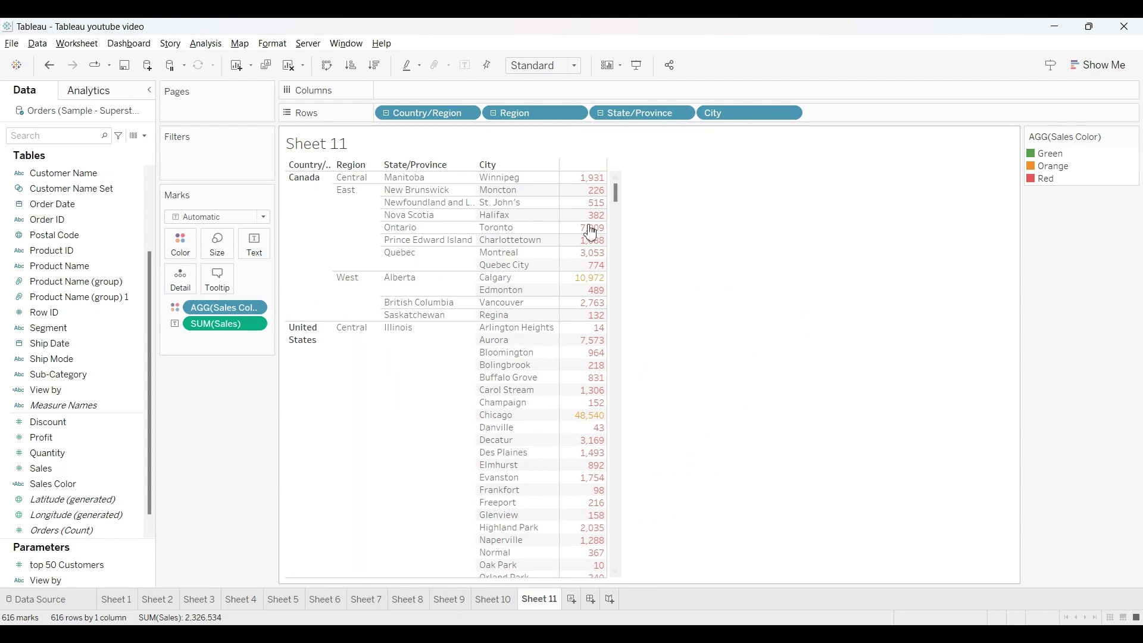